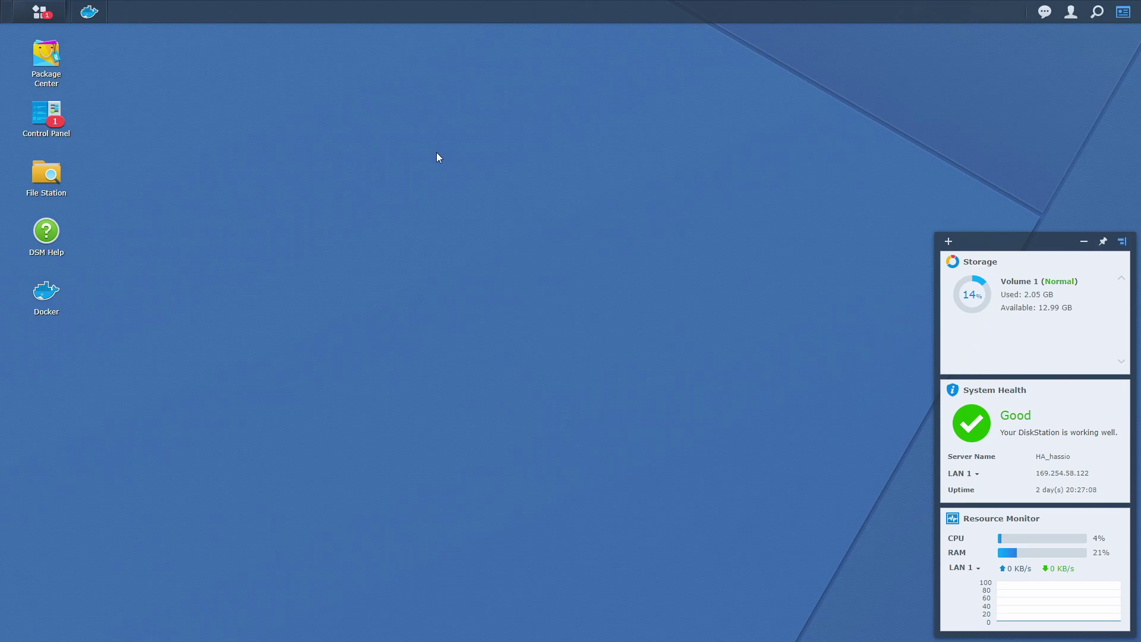
Open Package Center's Installed list and its Settings dialog, where Trust Level shows Synology Inc
{"action": "left_click", "coordinate": [43, 57]}
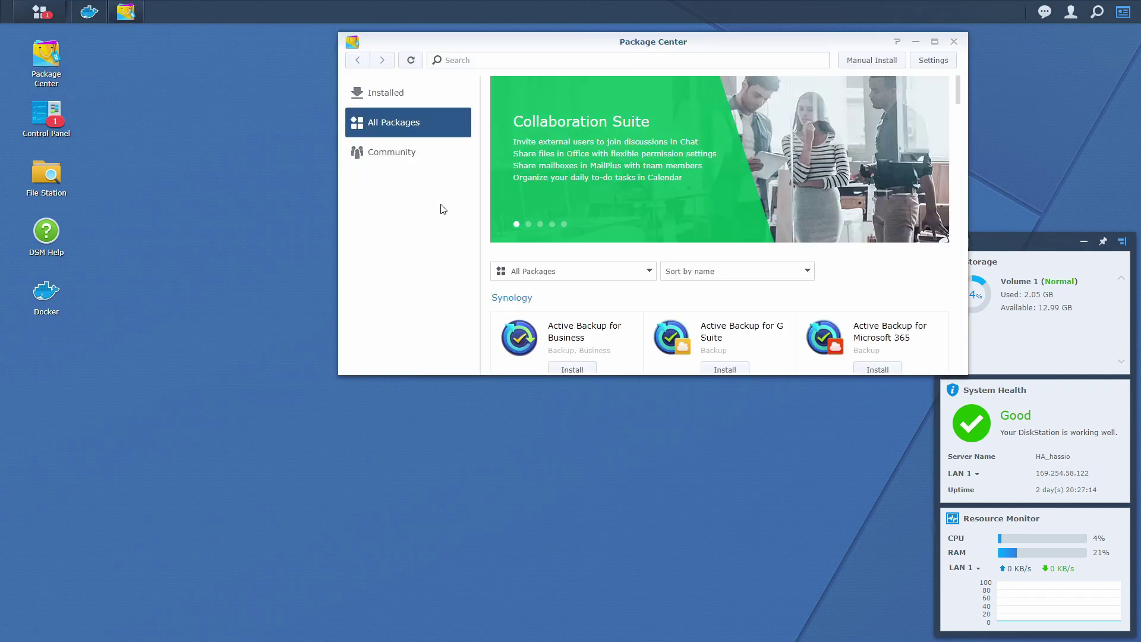
{"action": "left_click", "coordinate": [410, 93]}
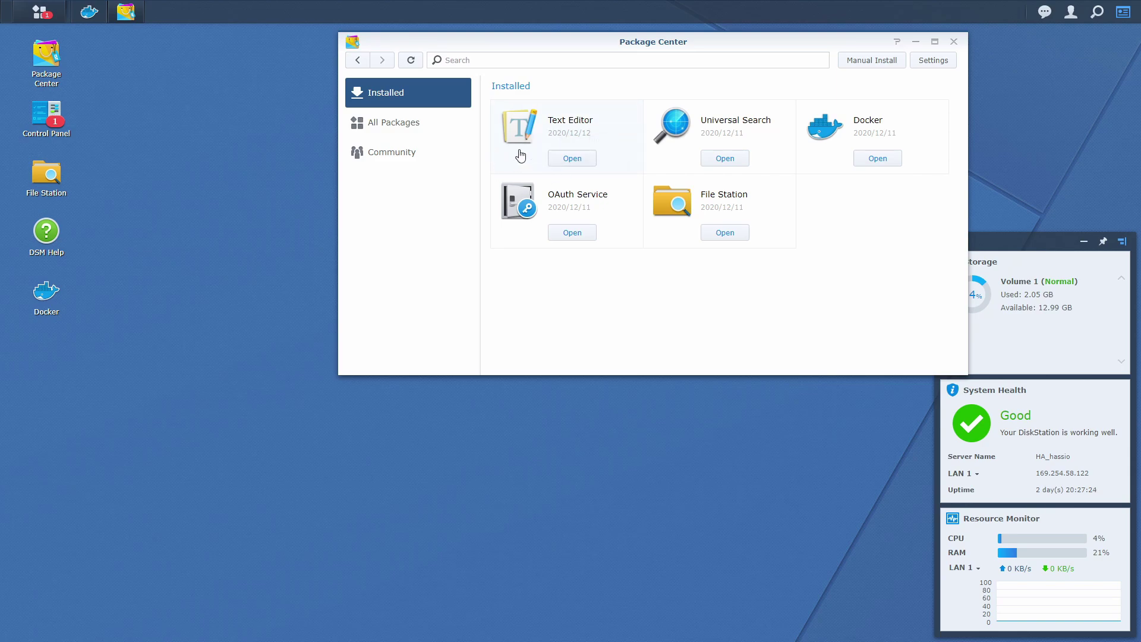
{"action": "left_click", "coordinate": [931, 67]}
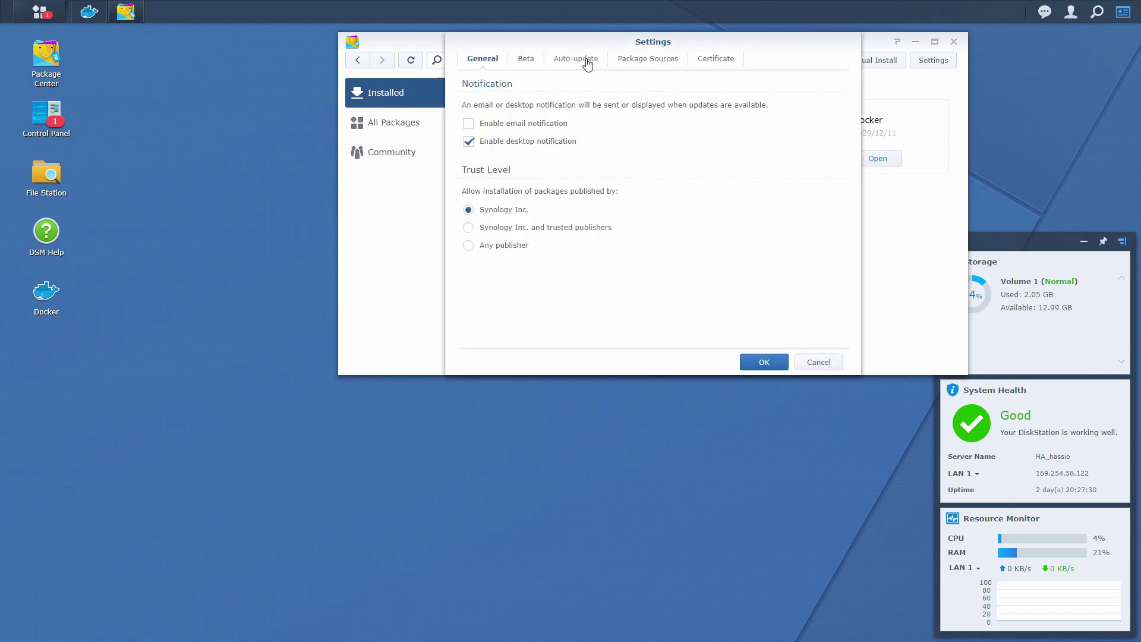
{"action": "left_click", "coordinate": [469, 247]}
{"action": "left_click", "coordinate": [633, 63]}
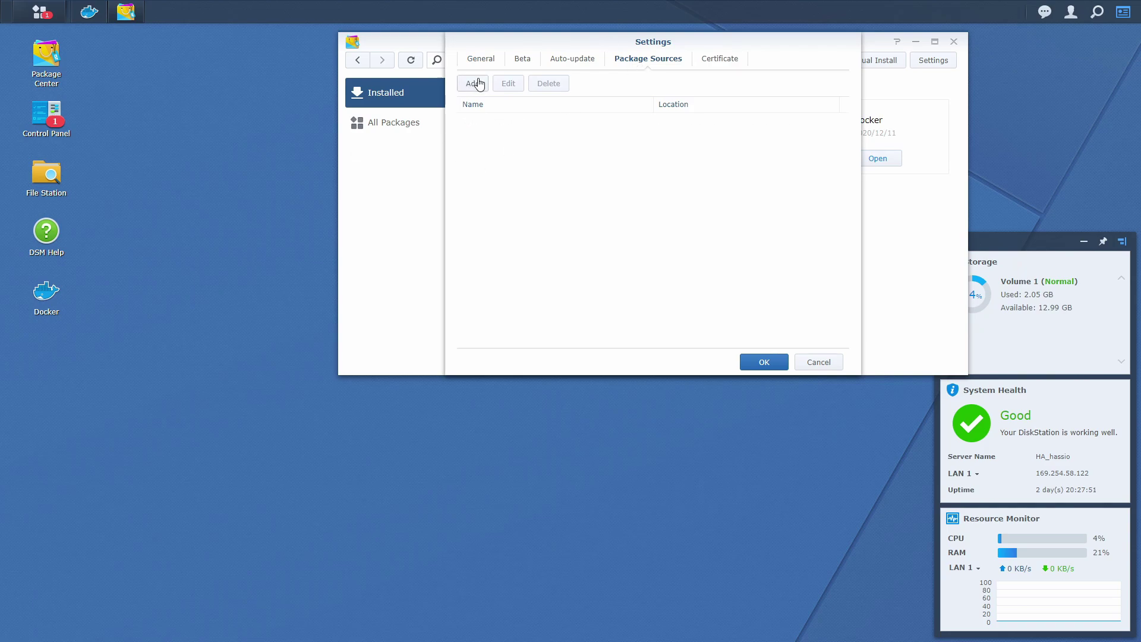
{"action": "left_click", "coordinate": [479, 86]}
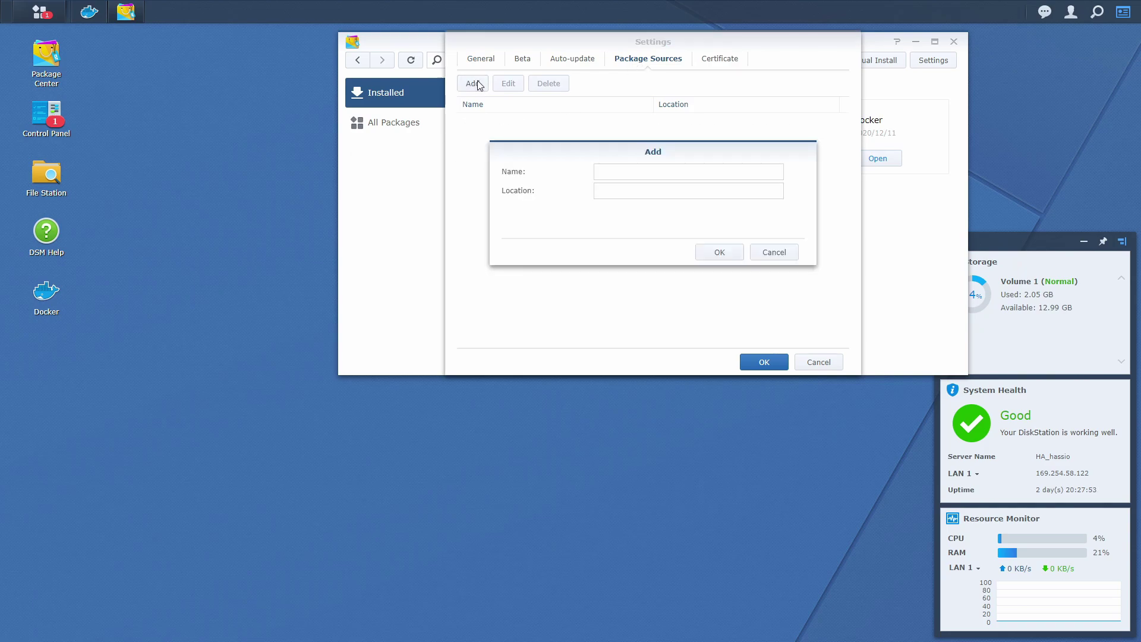
{"action": "left_click", "coordinate": [624, 169]}
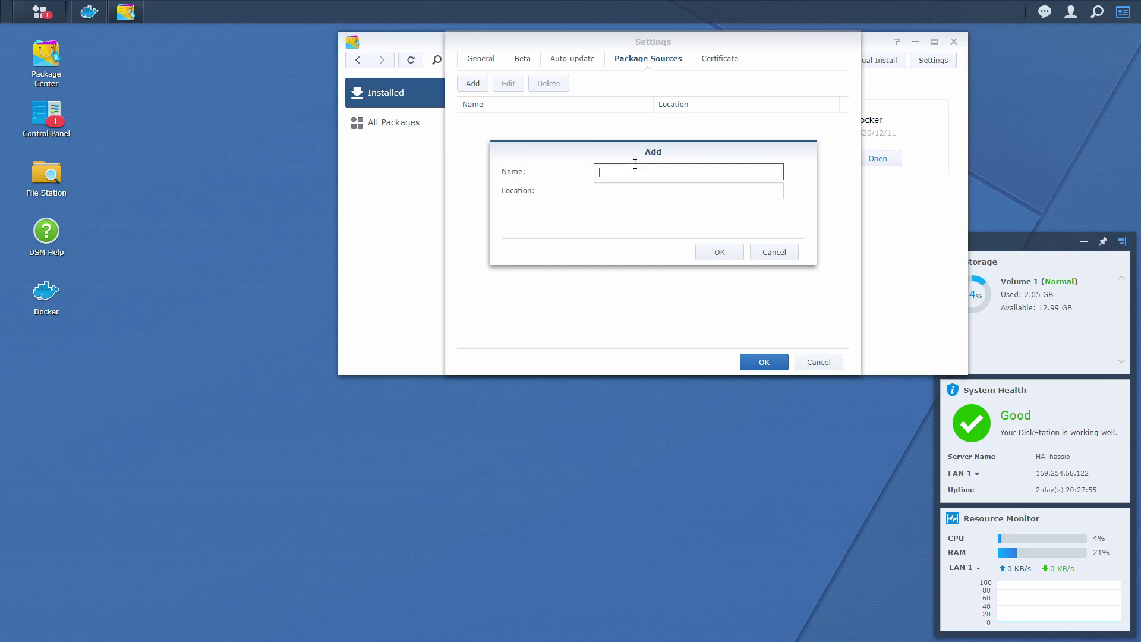
{"action": "type", "text": "SynoCommunity"}
{"action": "left_click", "coordinate": [639, 192]}
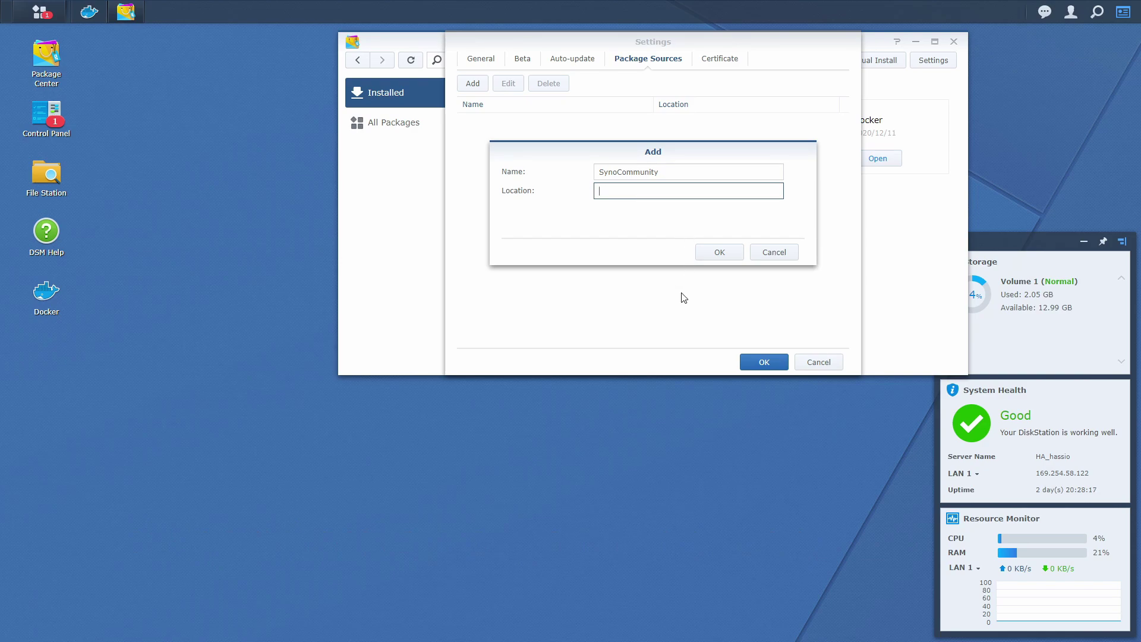
{"action": "type", "text": "https://packages.synocommunity.com"}
{"action": "key", "text": "Tab"}
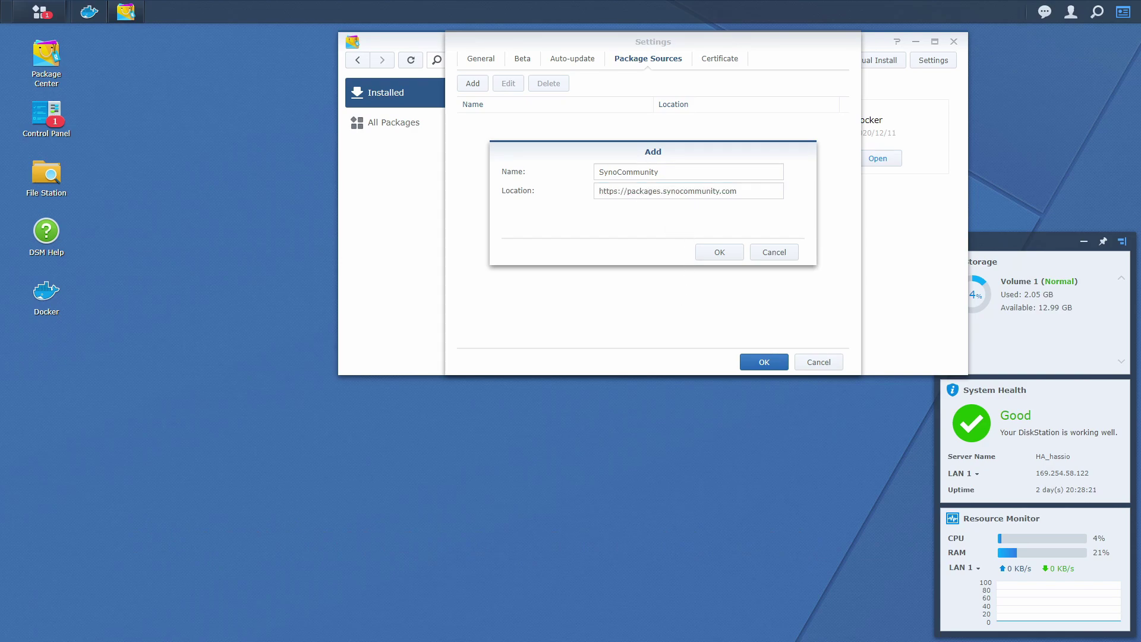
{"action": "left_click", "coordinate": [717, 252]}
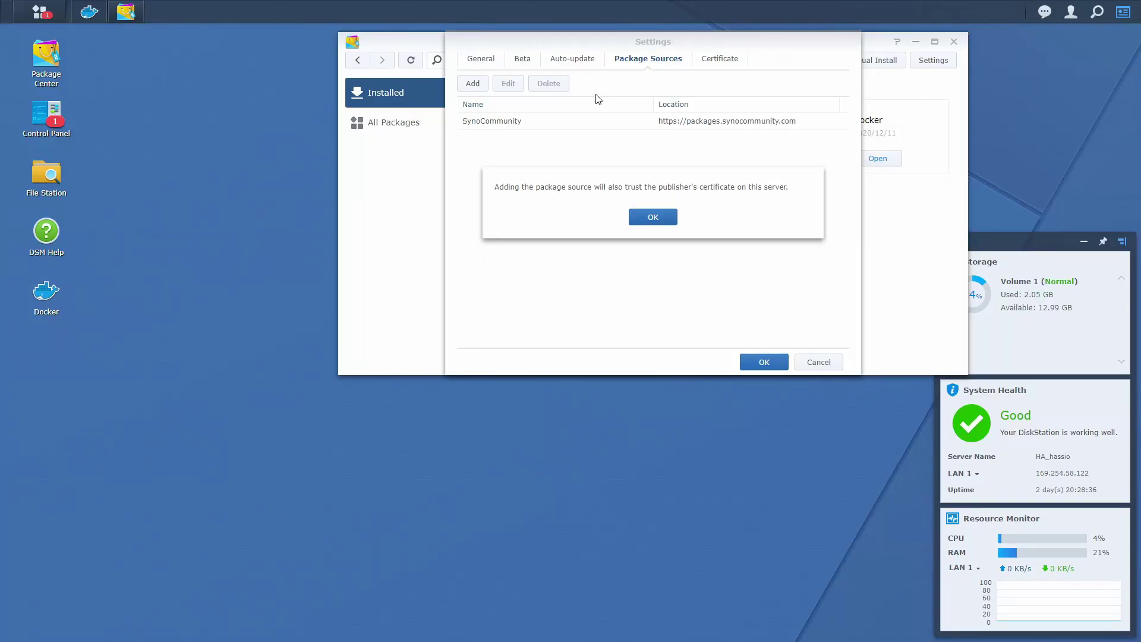
{"action": "left_click", "coordinate": [649, 219]}
Save the settings, then find Hass.io in the Community list and begin installing it
{"action": "left_click", "coordinate": [764, 363]}
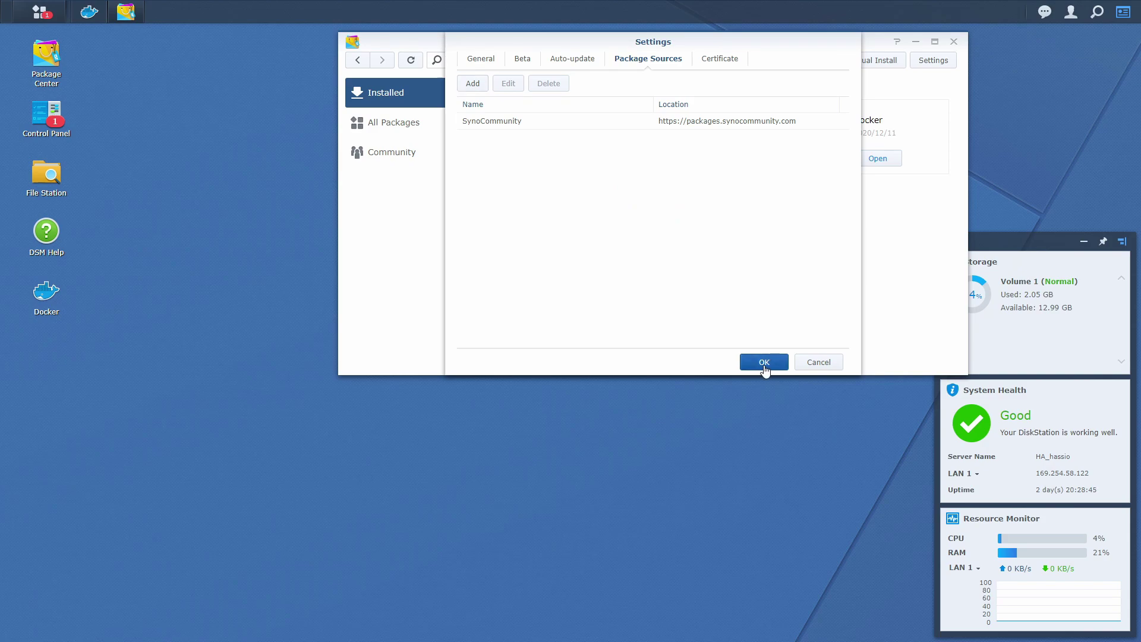
{"action": "left_click", "coordinate": [414, 152]}
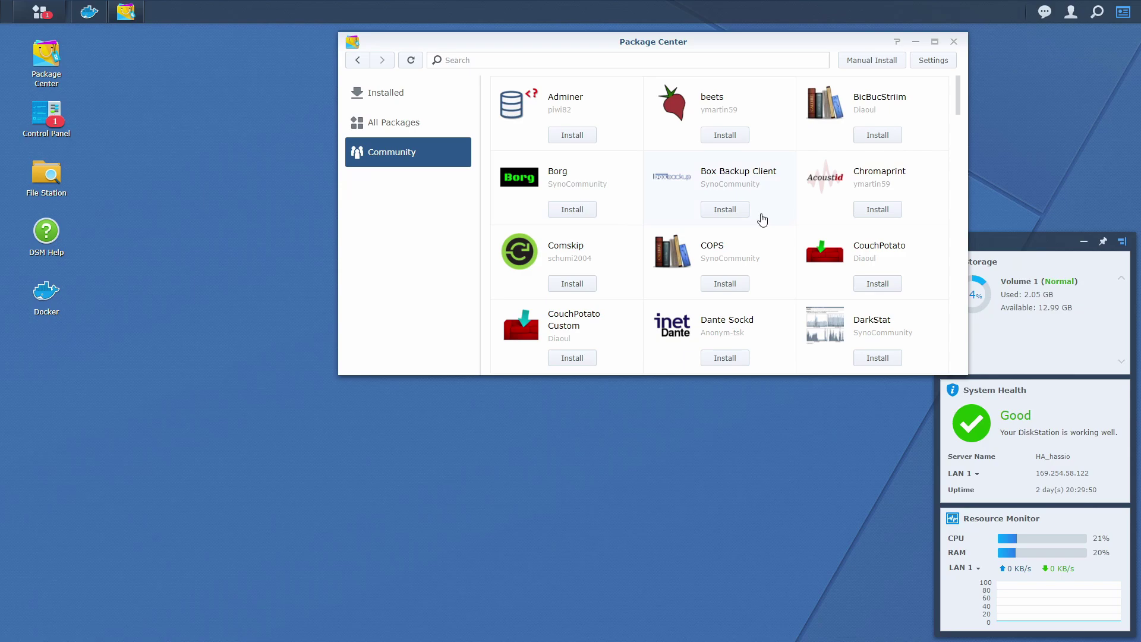
{"action": "scroll", "coordinate": [772, 219], "scroll_direction": "down", "scroll_amount": 10}
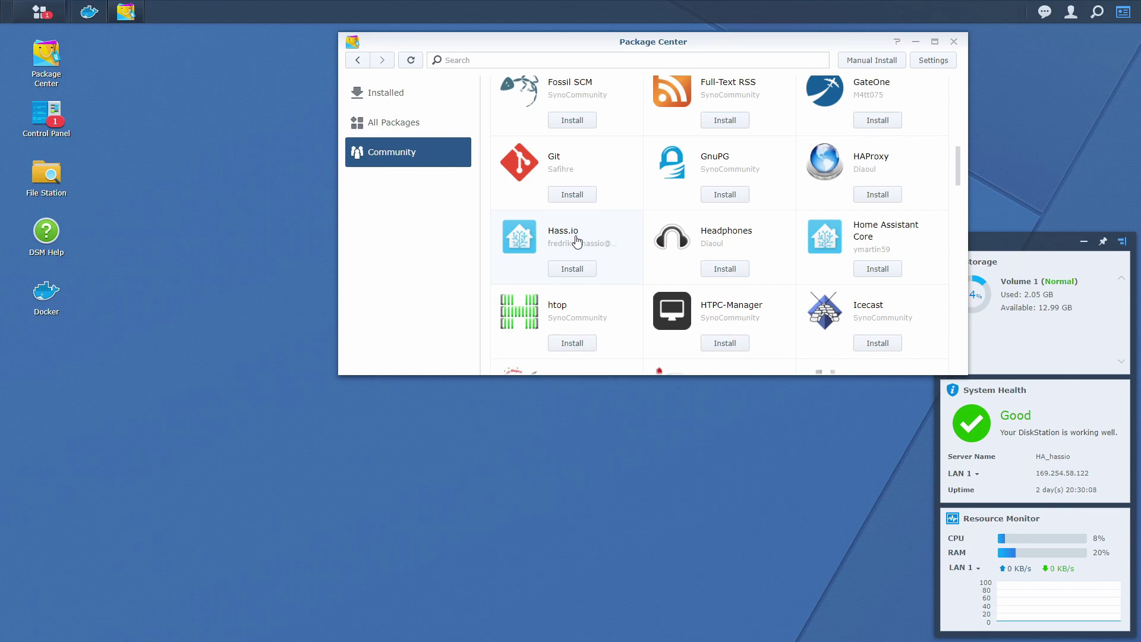
{"action": "left_click", "coordinate": [574, 275]}
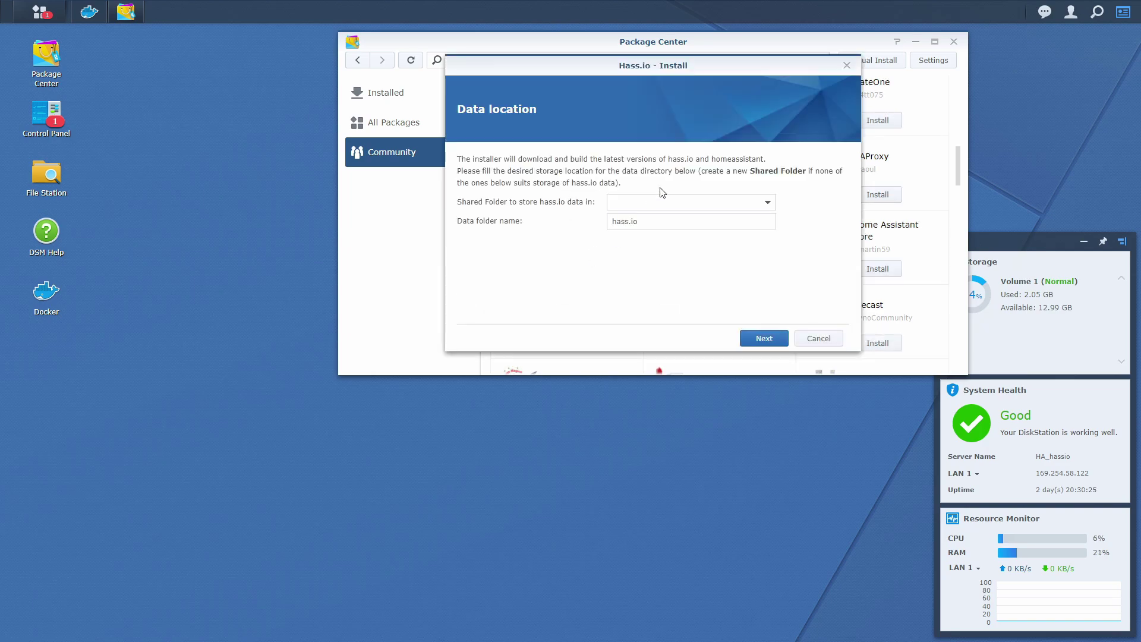
Put Hass.io's data in the hass.io folder on the docker shared folder and apply the install
{"action": "left_click", "coordinate": [702, 203]}
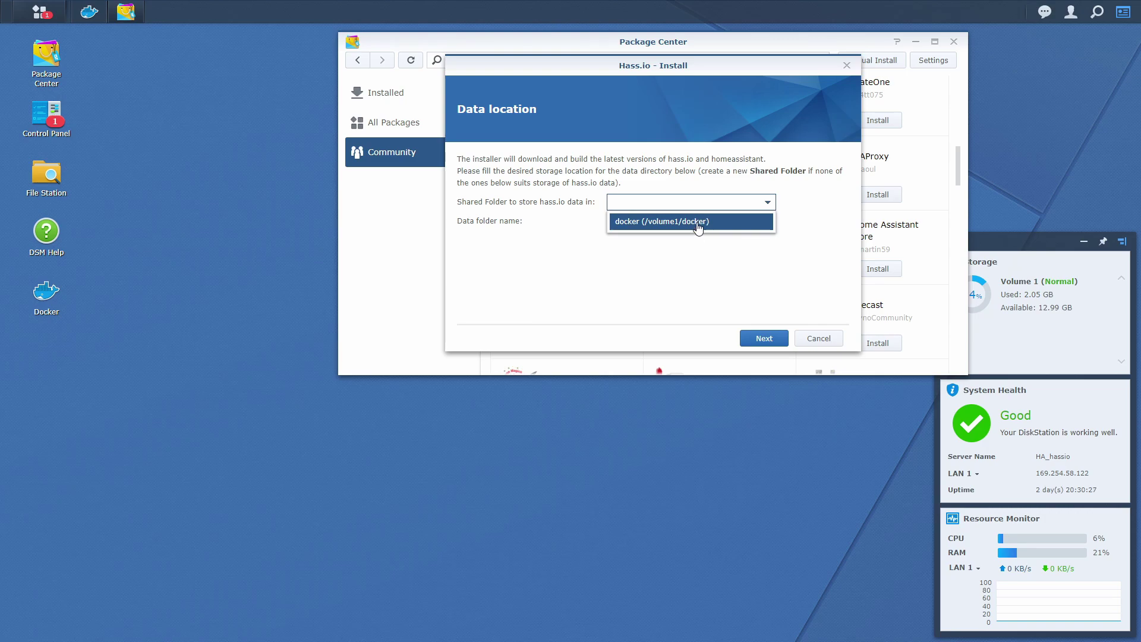
{"action": "left_click", "coordinate": [698, 223]}
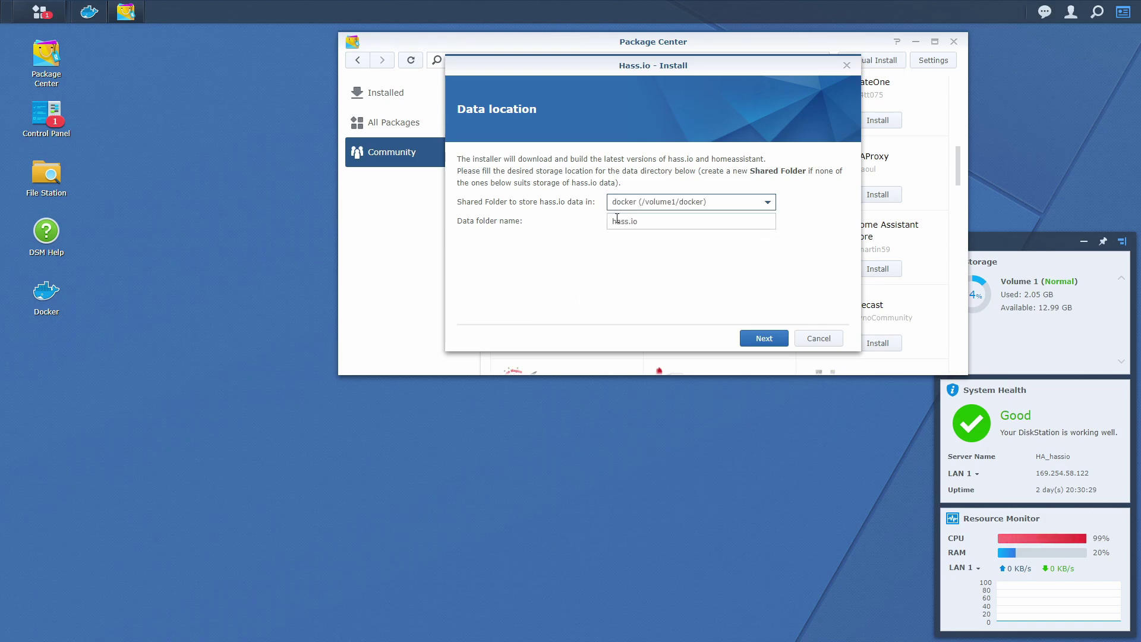
{"action": "left_click", "coordinate": [772, 338]}
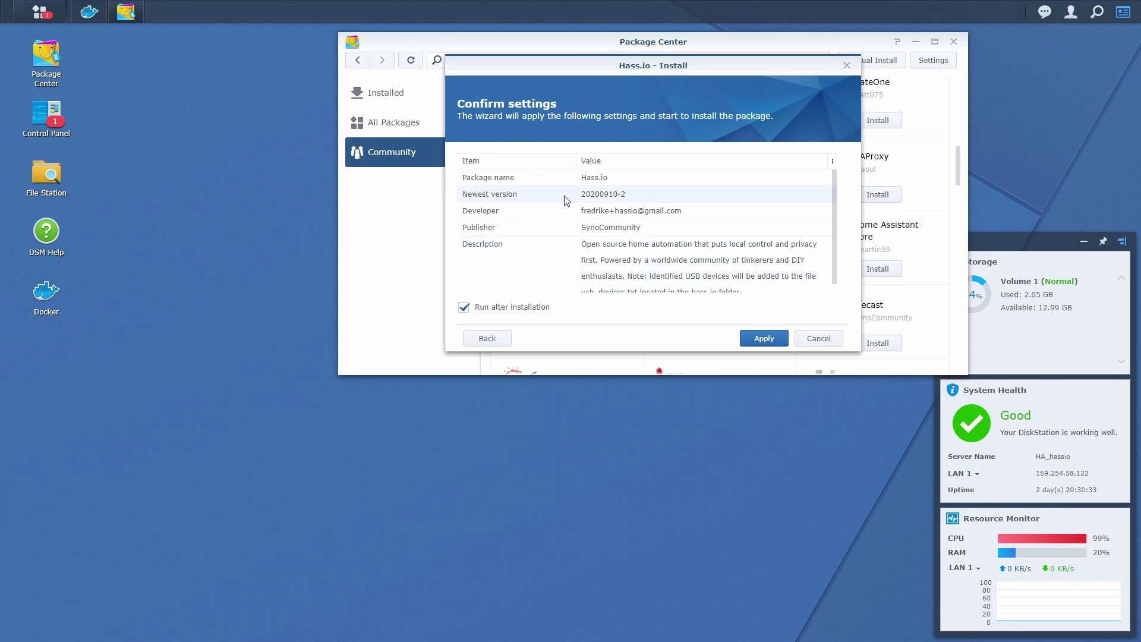
{"action": "left_click", "coordinate": [772, 342]}
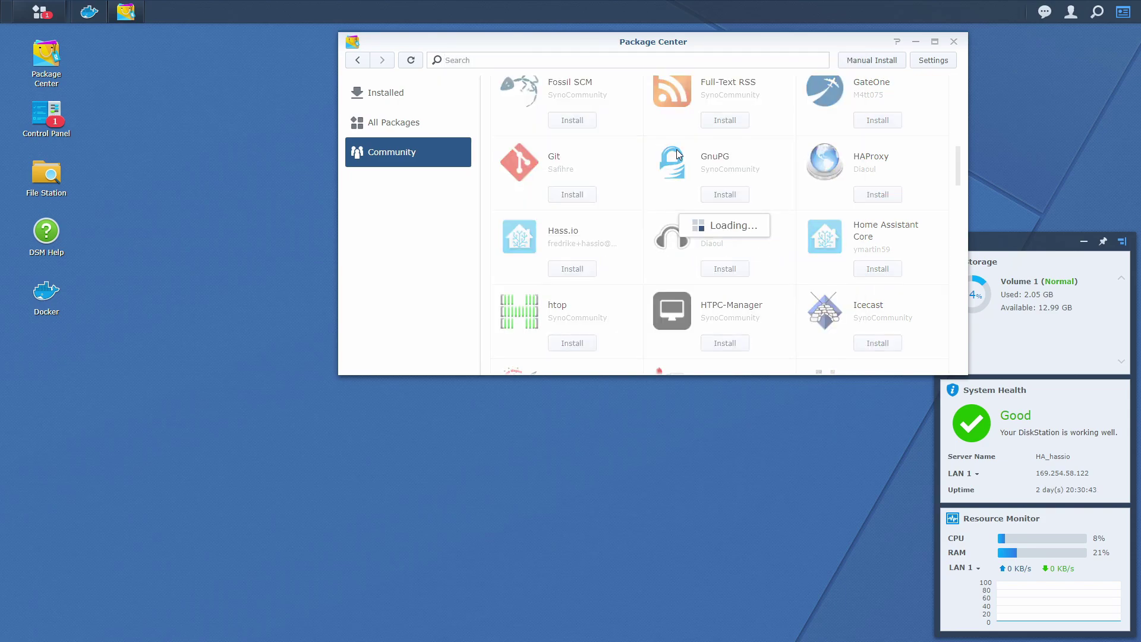
Open the empty docker/hass.io folder in File Station, then launch Text Editor from the Main Menu
{"action": "left_click", "coordinate": [42, 177]}
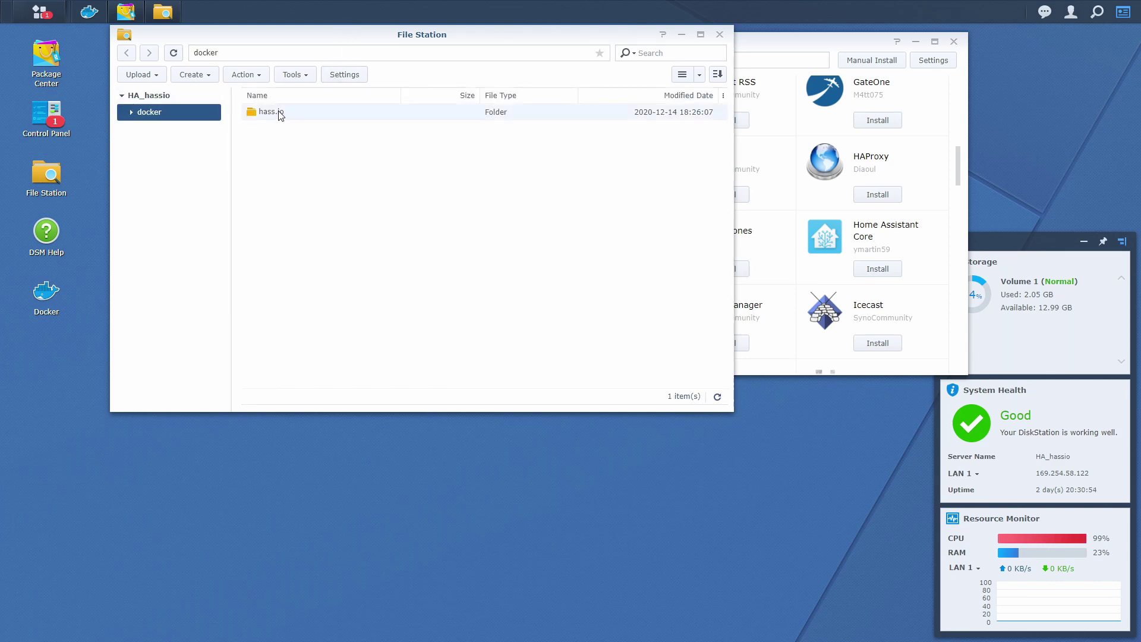
{"action": "double_click", "coordinate": [271, 112]}
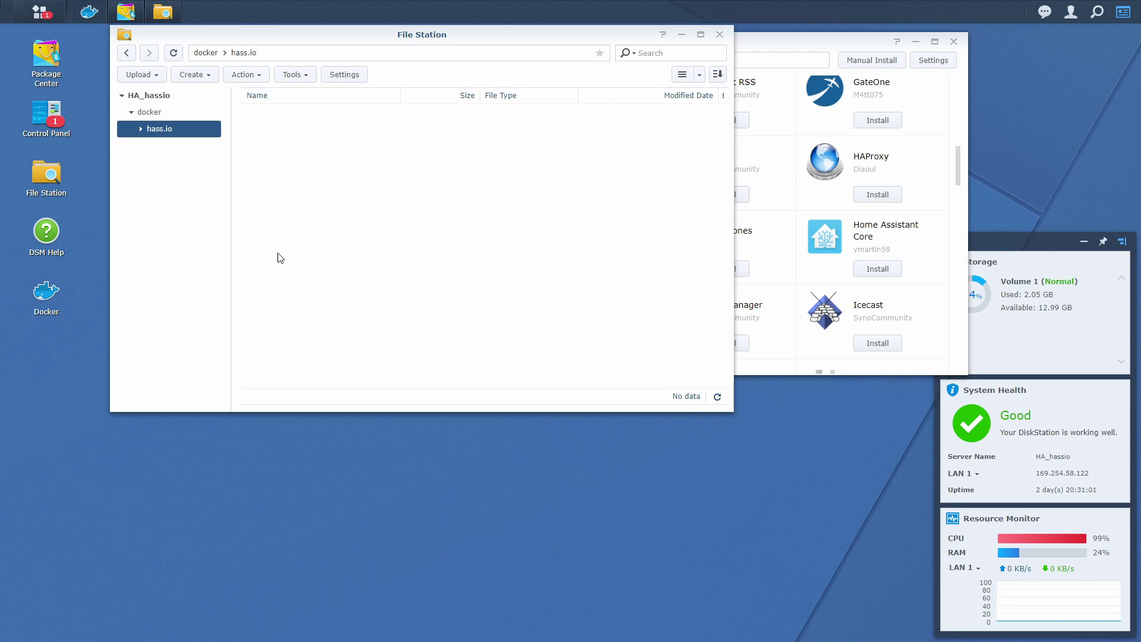
{"action": "left_click", "coordinate": [39, 12]}
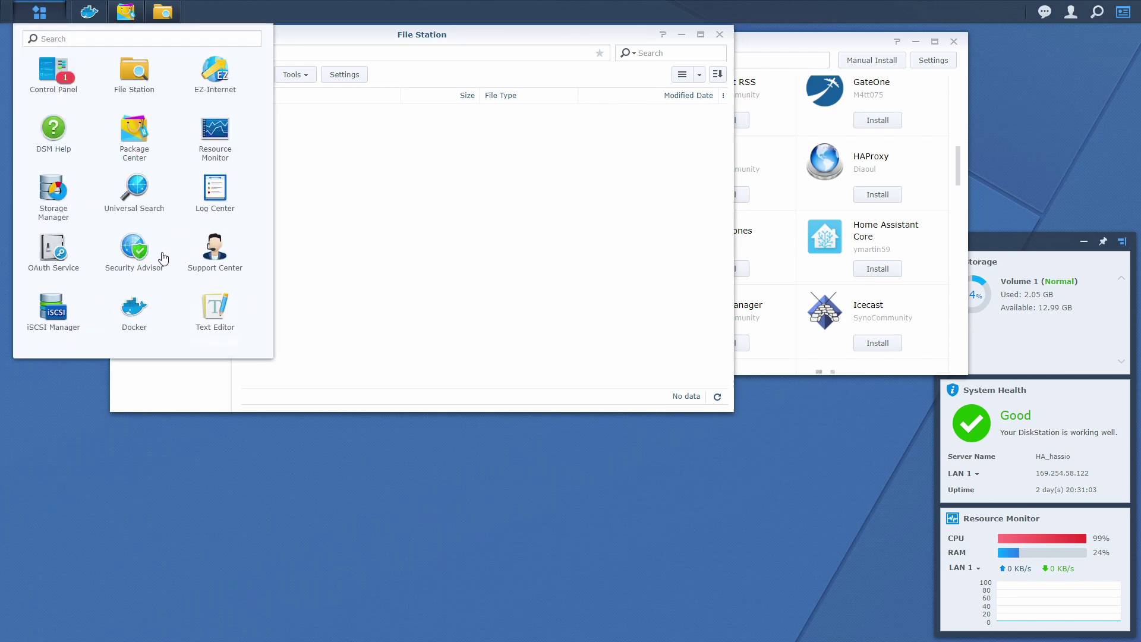
{"action": "left_click", "coordinate": [204, 297]}
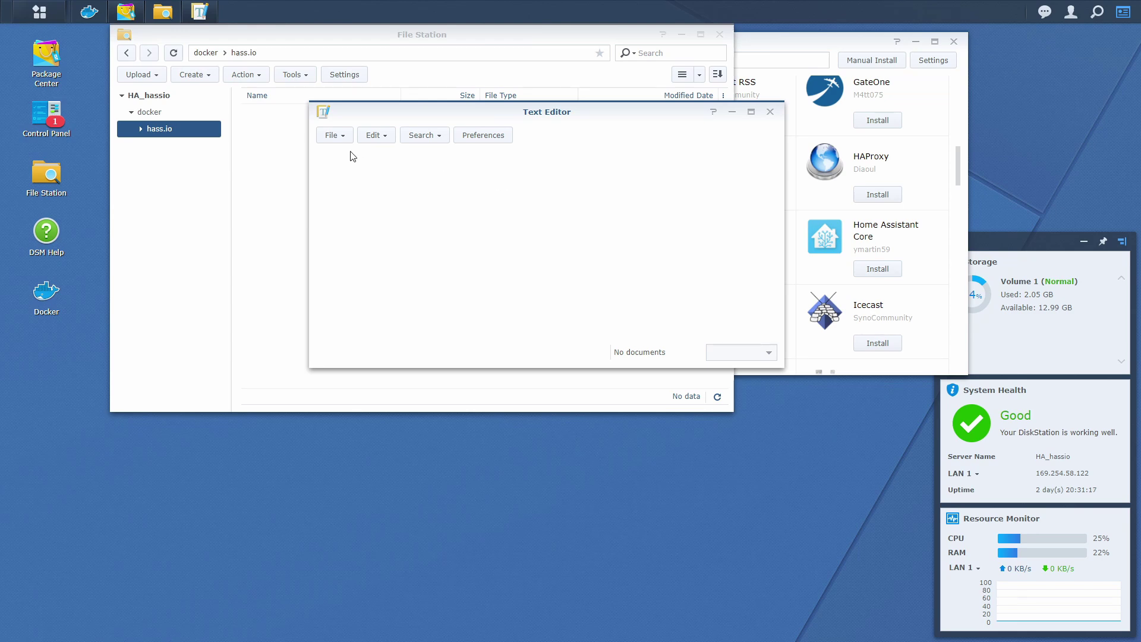
Create a new text document containing {"ignore_conditions": ["healthy"]}
{"action": "left_click", "coordinate": [331, 135]}
{"action": "left_click", "coordinate": [347, 156]}
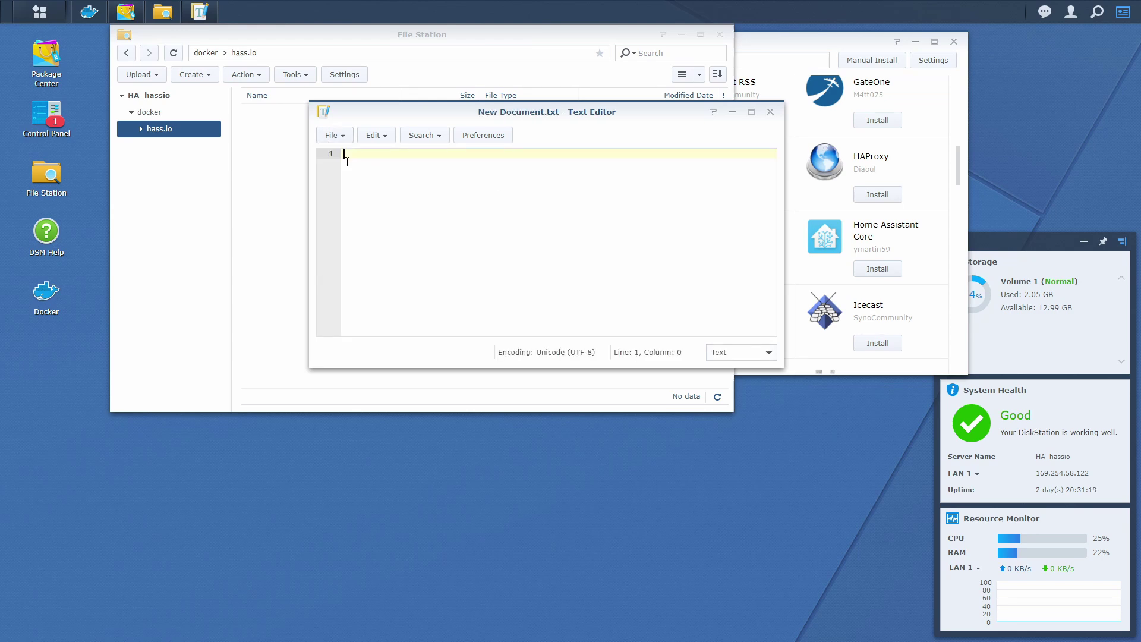
{"action": "type", "text": "{\"ignore_conditions\": [\"healthy\"]}"}
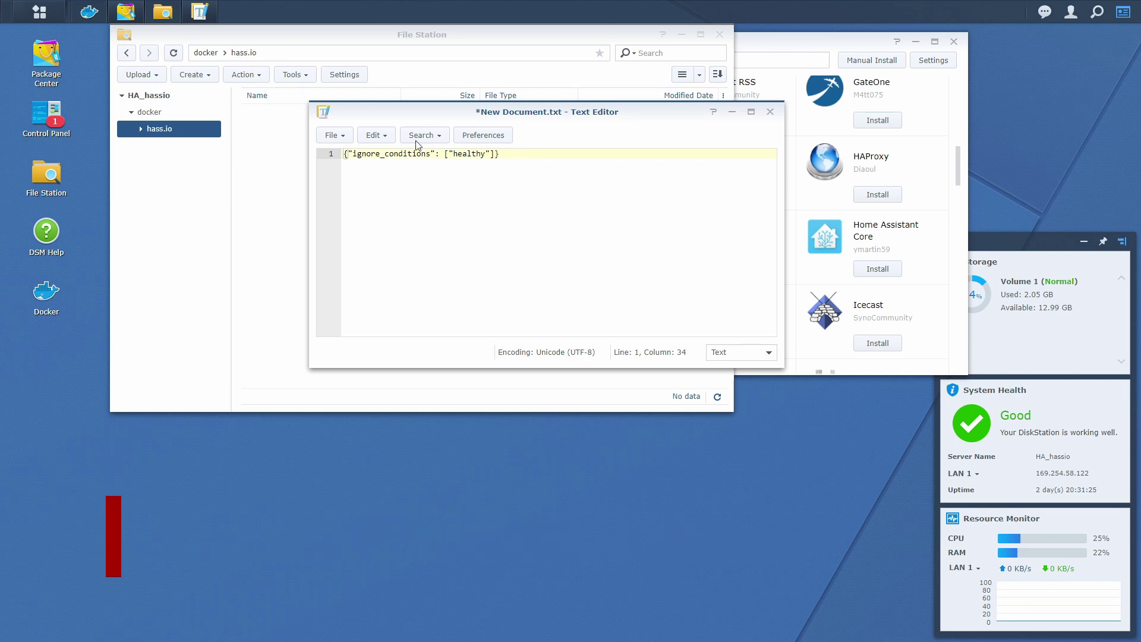
Save it as jobs.json in docker/hass.io and bring that File Station listing forward
{"action": "left_click", "coordinate": [336, 137]}
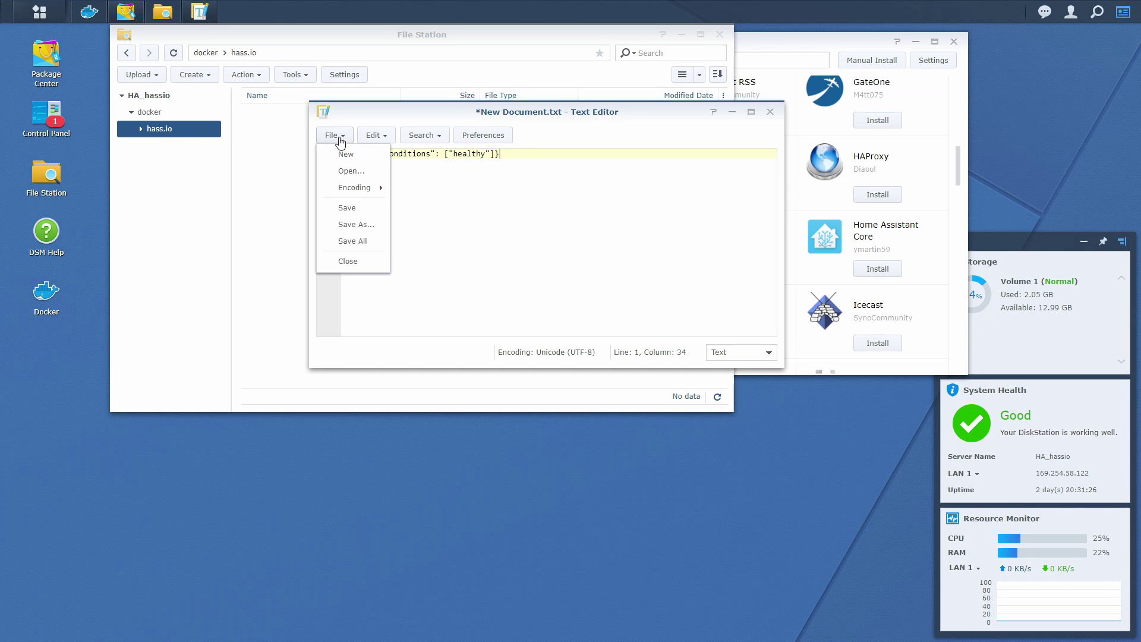
{"action": "left_click", "coordinate": [350, 225]}
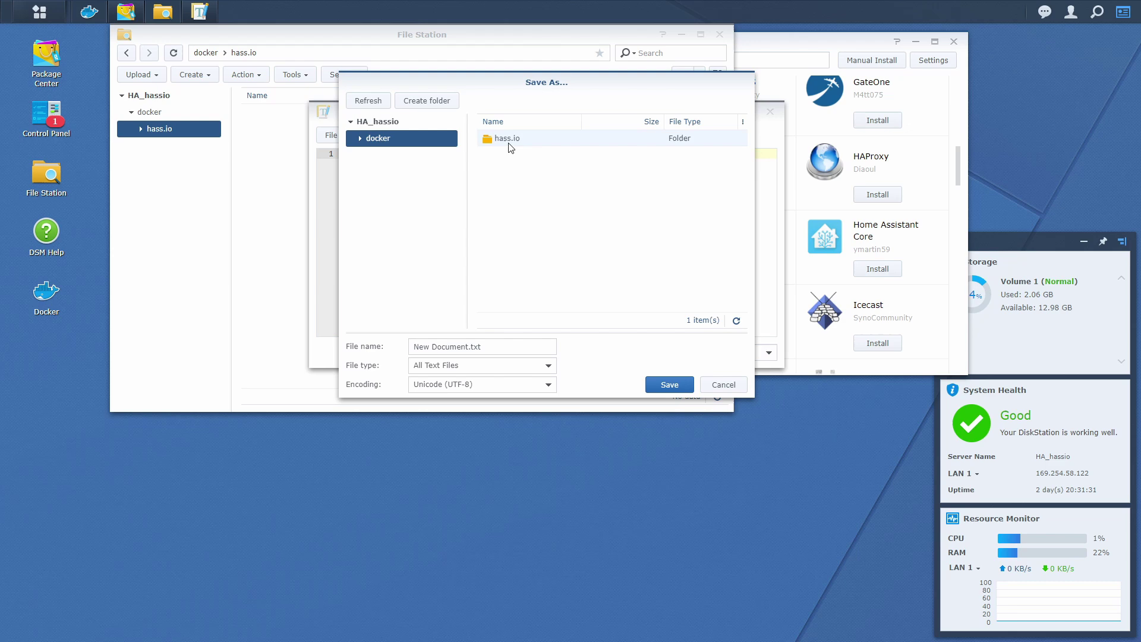
{"action": "double_click", "coordinate": [509, 143]}
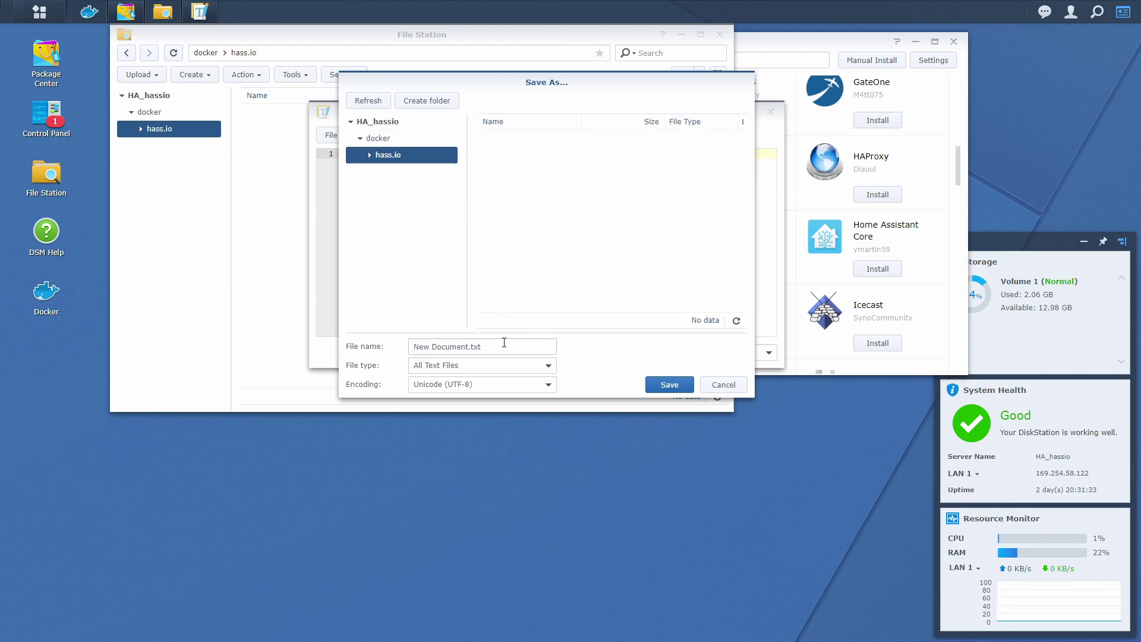
{"action": "left_click_drag", "start_coordinate": [504, 342], "coordinate": [374, 334]}
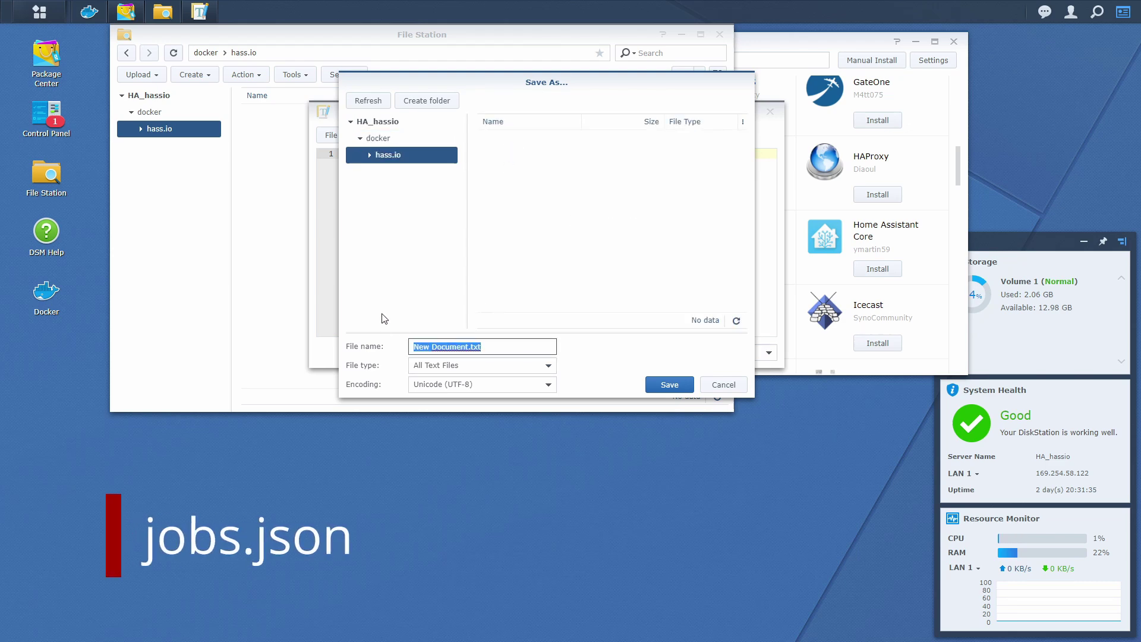
{"action": "type", "text": "jobs.json"}
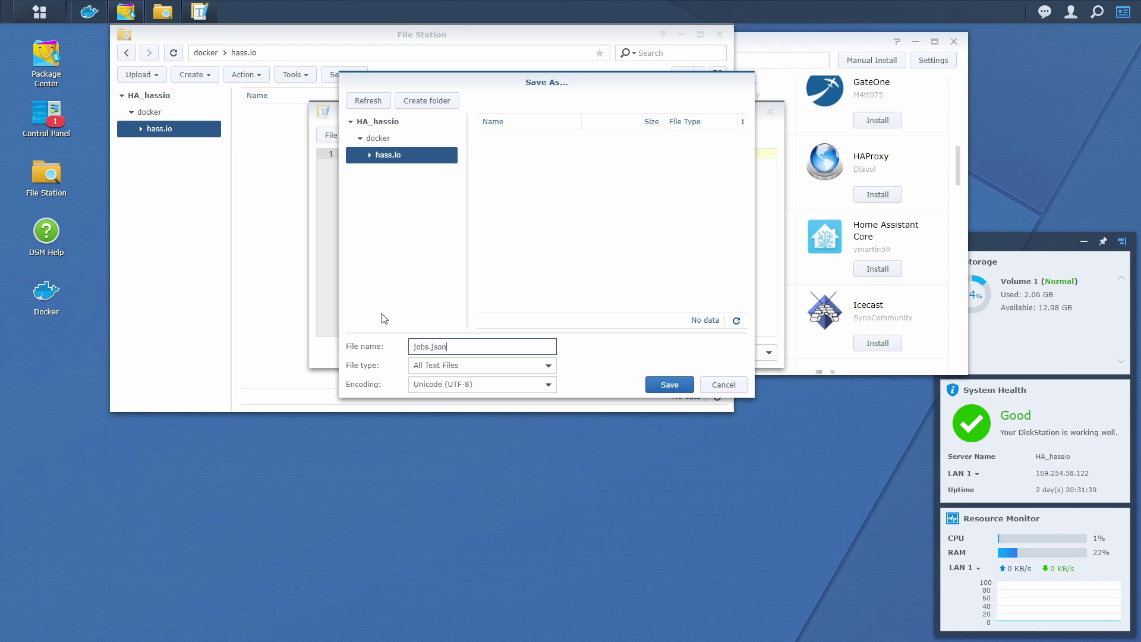
{"action": "left_click", "coordinate": [660, 385]}
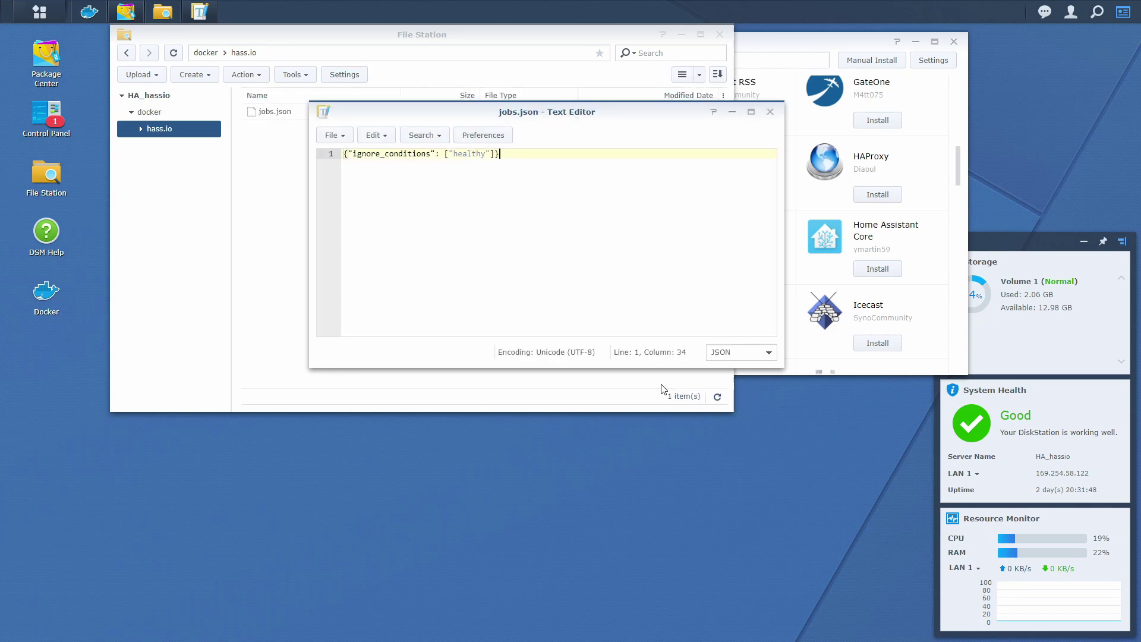
{"action": "left_click", "coordinate": [295, 142]}
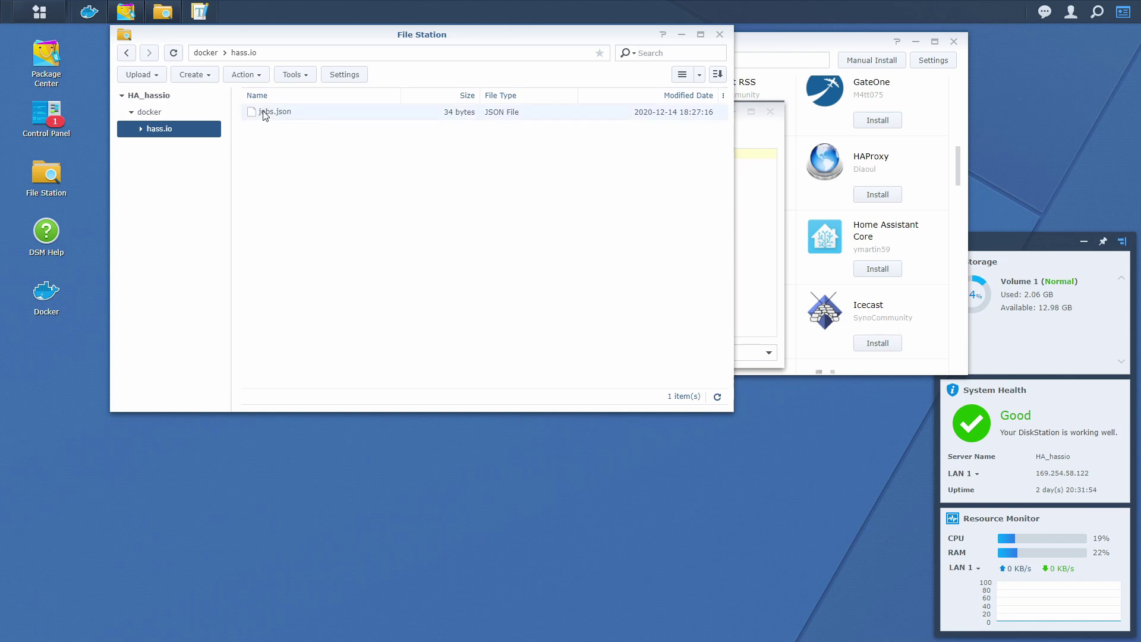
Verify jobs.json's contents, then read the hassio_supervisor container's log in Docker and close it
{"action": "double_click", "coordinate": [286, 112]}
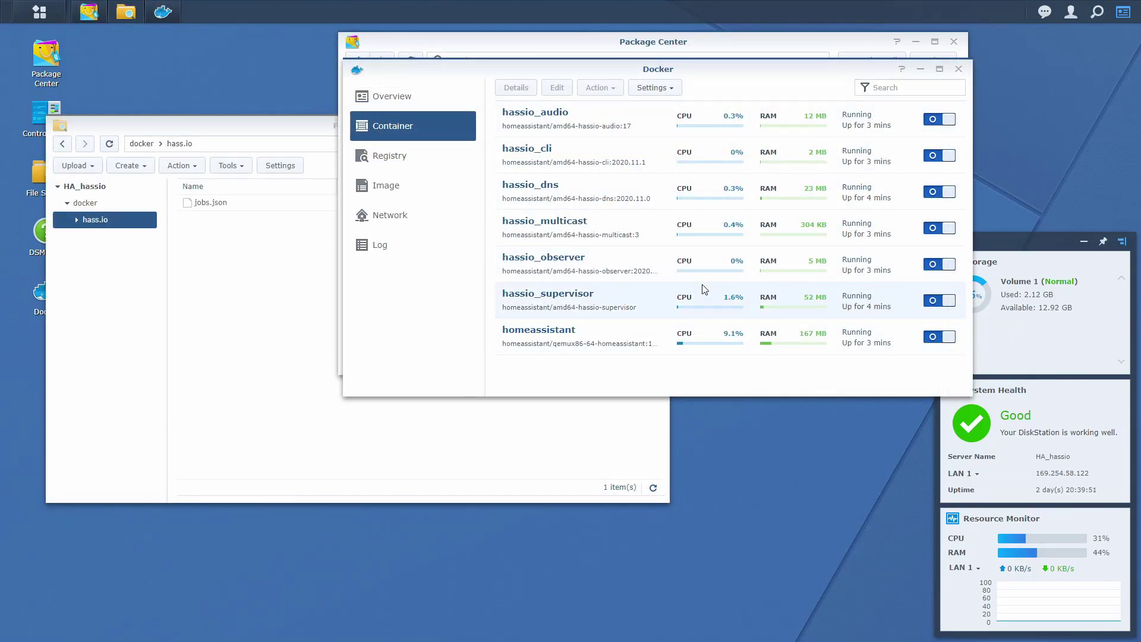
{"action": "double_click", "coordinate": [620, 301]}
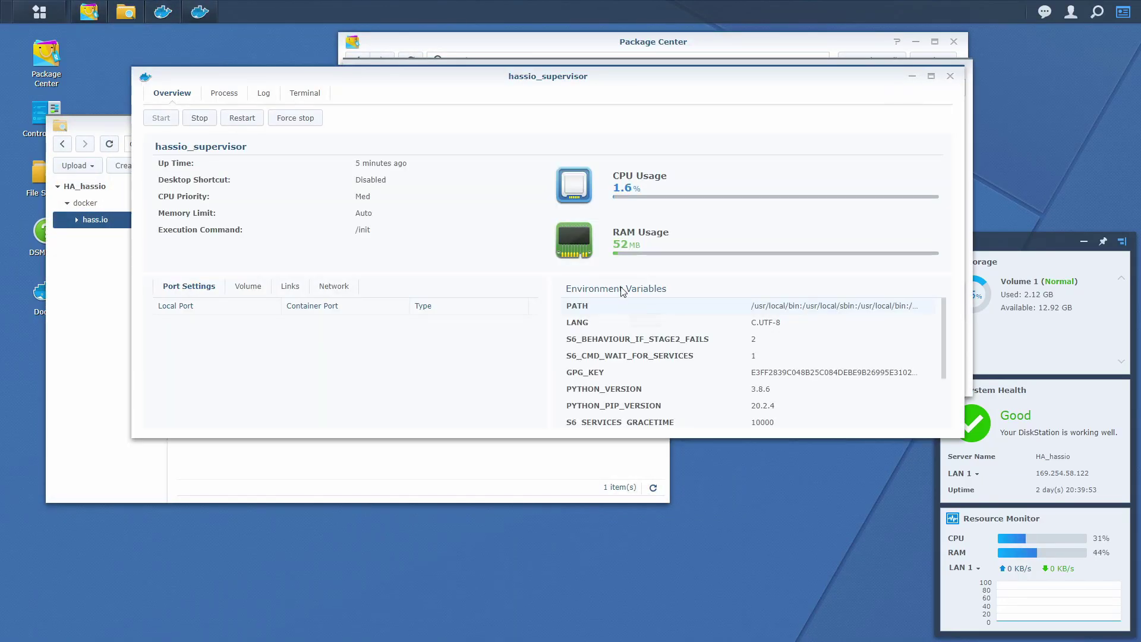
{"action": "left_click", "coordinate": [263, 94]}
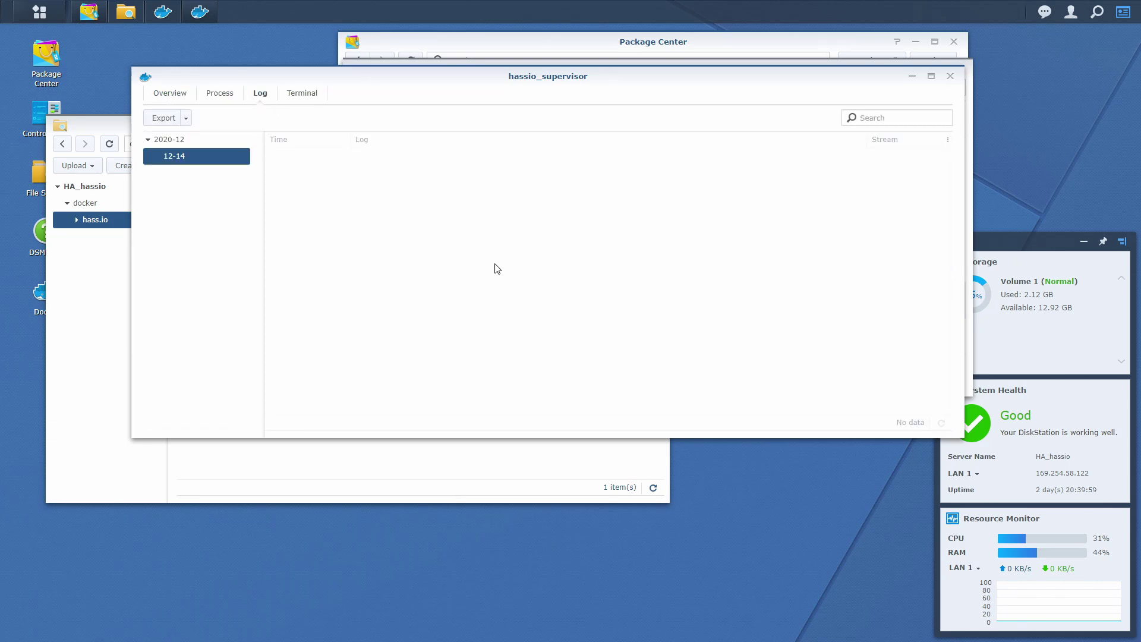
{"action": "scroll", "coordinate": [678, 190], "scroll_direction": "up", "scroll_amount": 4}
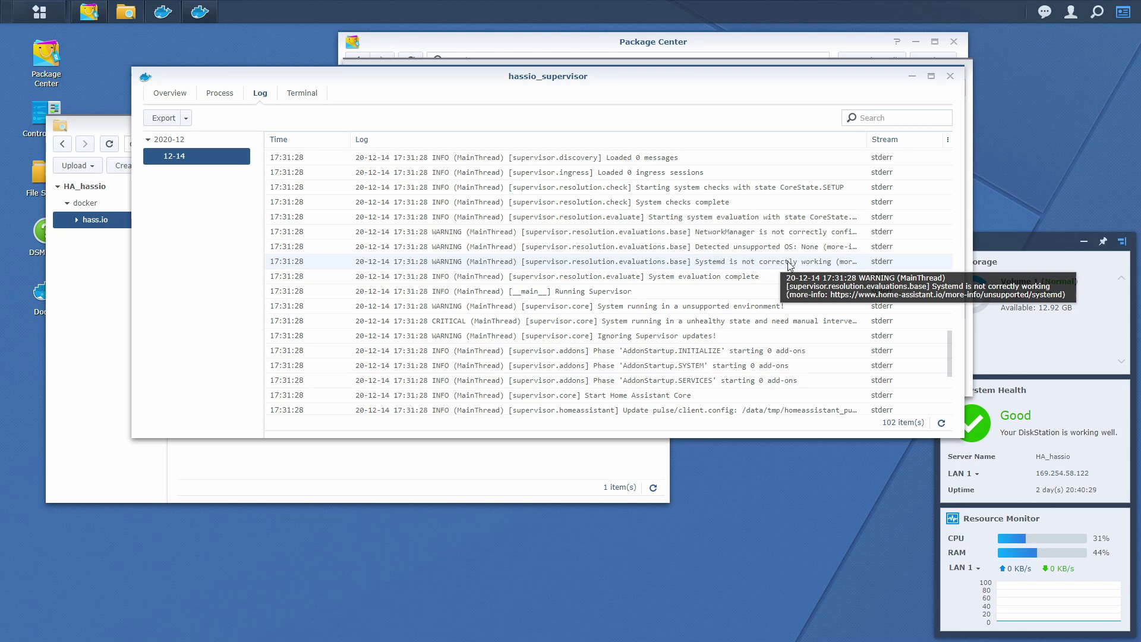
{"action": "left_click", "coordinate": [950, 76]}
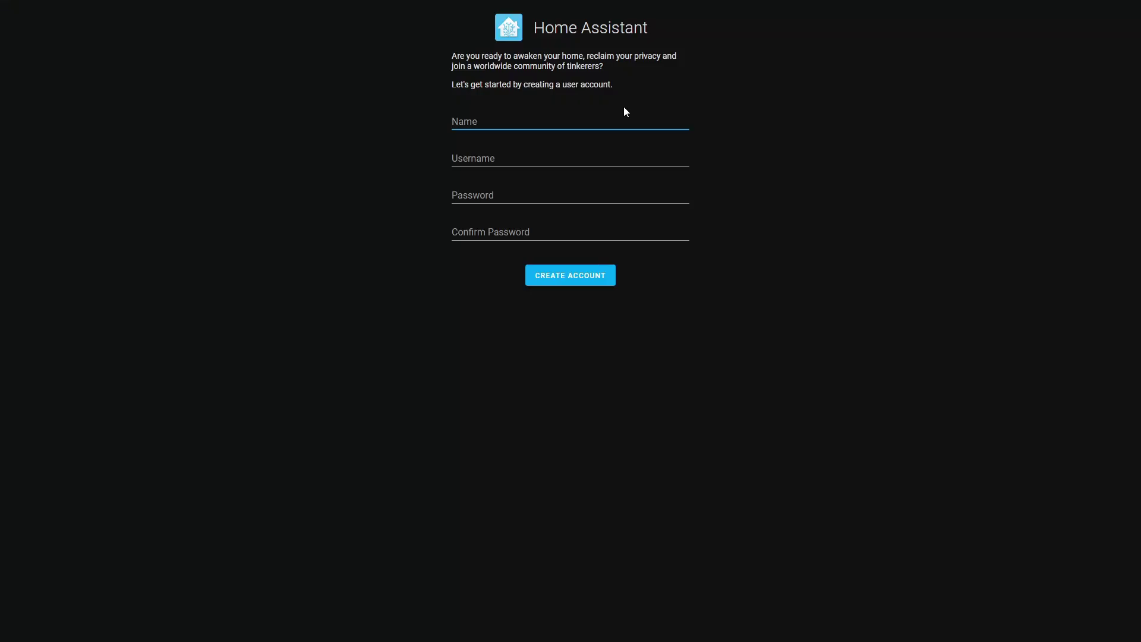
Enter the owner's name and account details to create the user, then go to Supervisor
{"action": "type", "text": "Bearded Tinker"}
{"action": "key", "text": "Tab"}
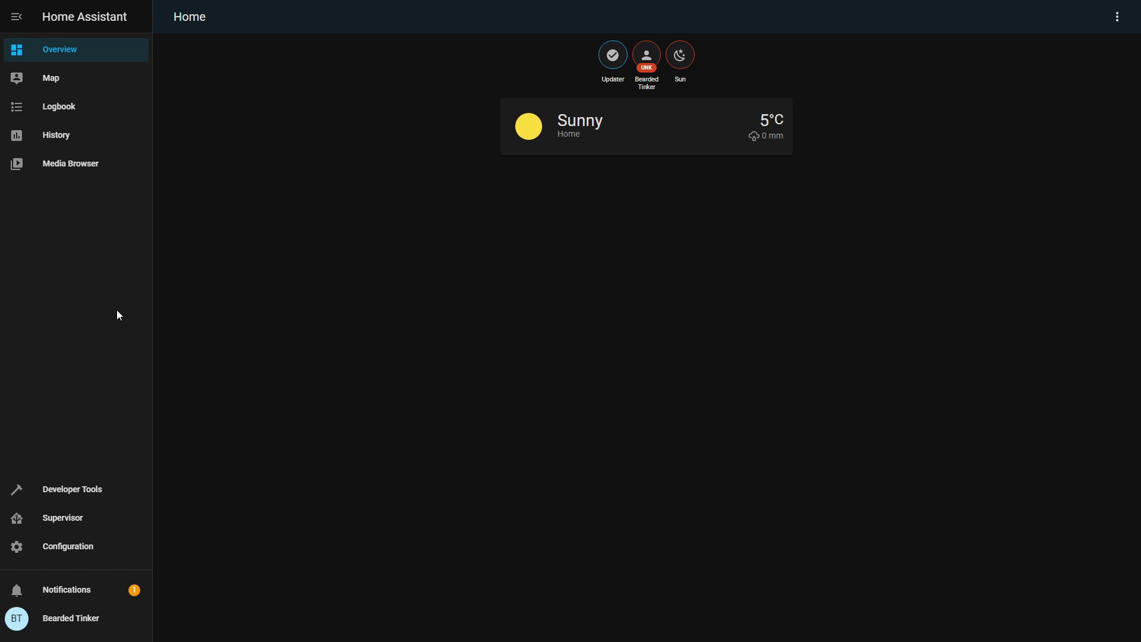
{"action": "left_click", "coordinate": [74, 518]}
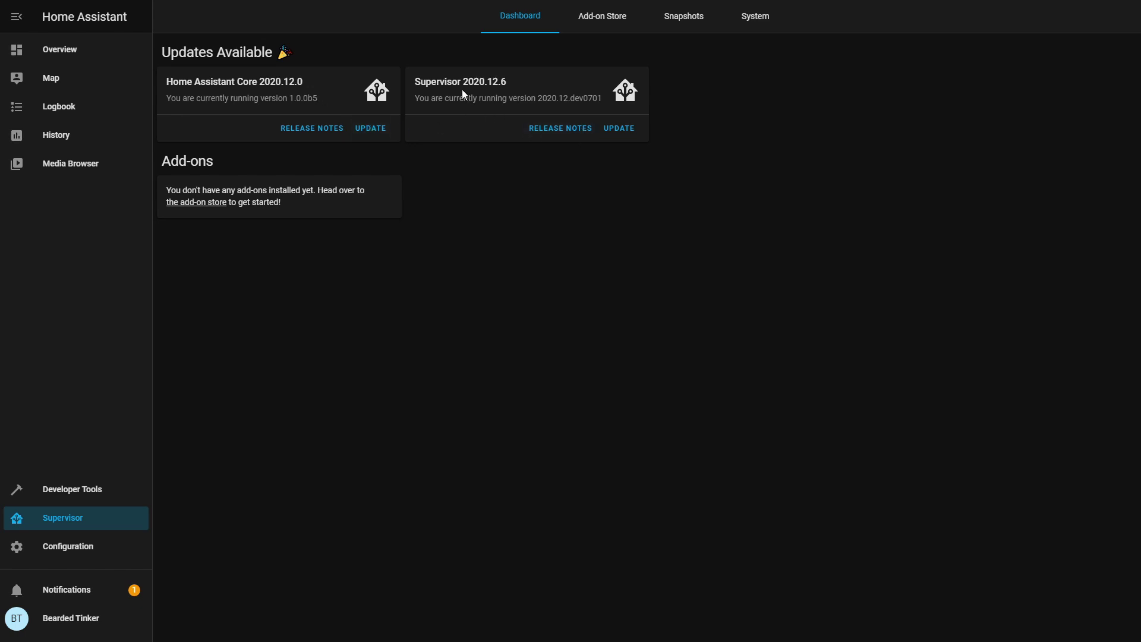
Update Home Assistant Core from 1.0.0b5 to 2020.12.0 and confirm the update
{"action": "left_click", "coordinate": [371, 128]}
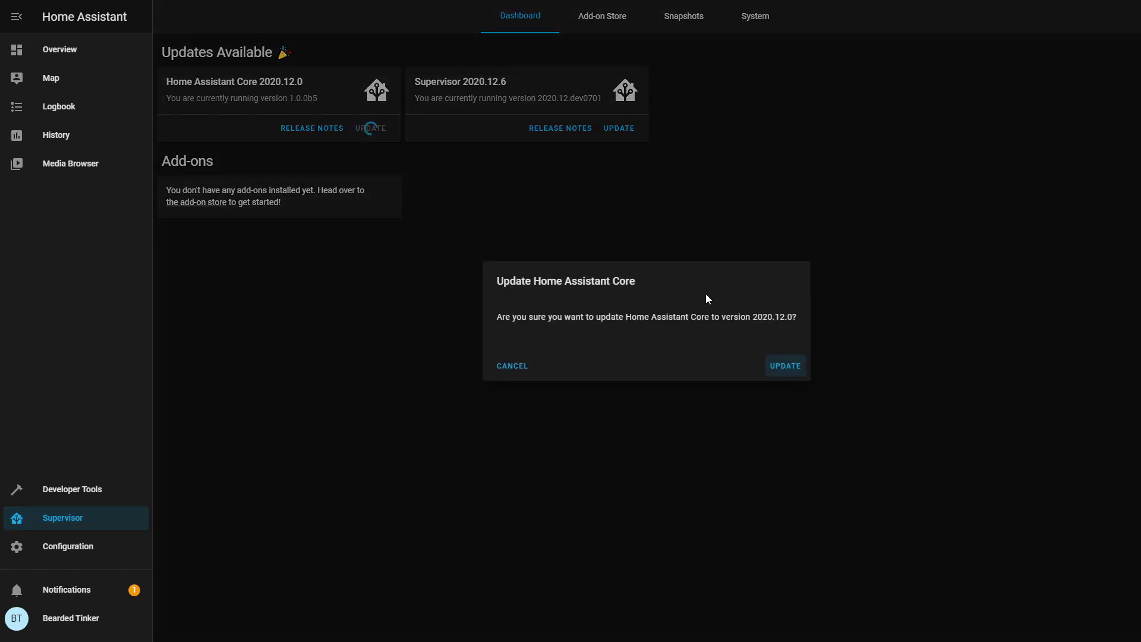
{"action": "left_click", "coordinate": [784, 366]}
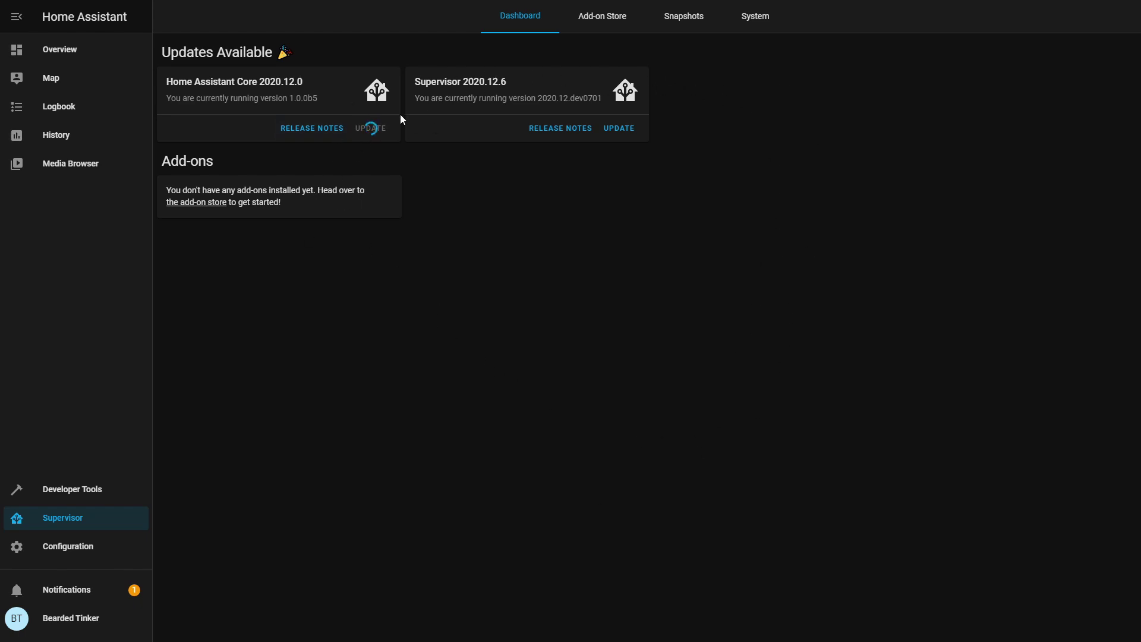
Scroll the Supervisor System log, returning to it later to check the update's progress
{"action": "left_click", "coordinate": [750, 18]}
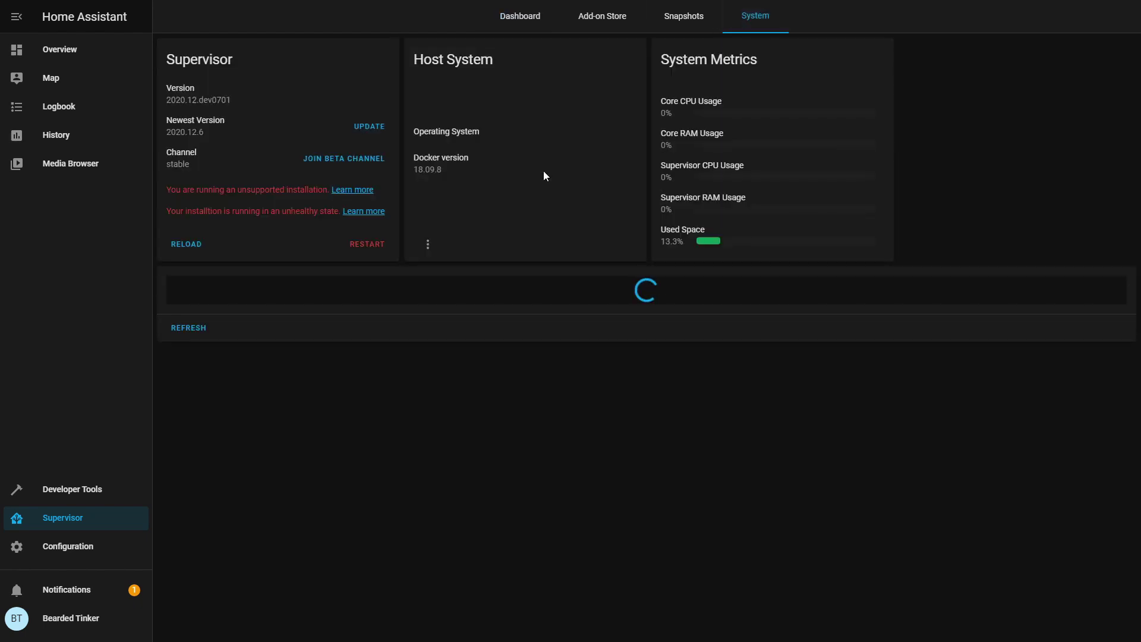
{"action": "scroll", "coordinate": [472, 386], "scroll_direction": "down", "scroll_amount": 10}
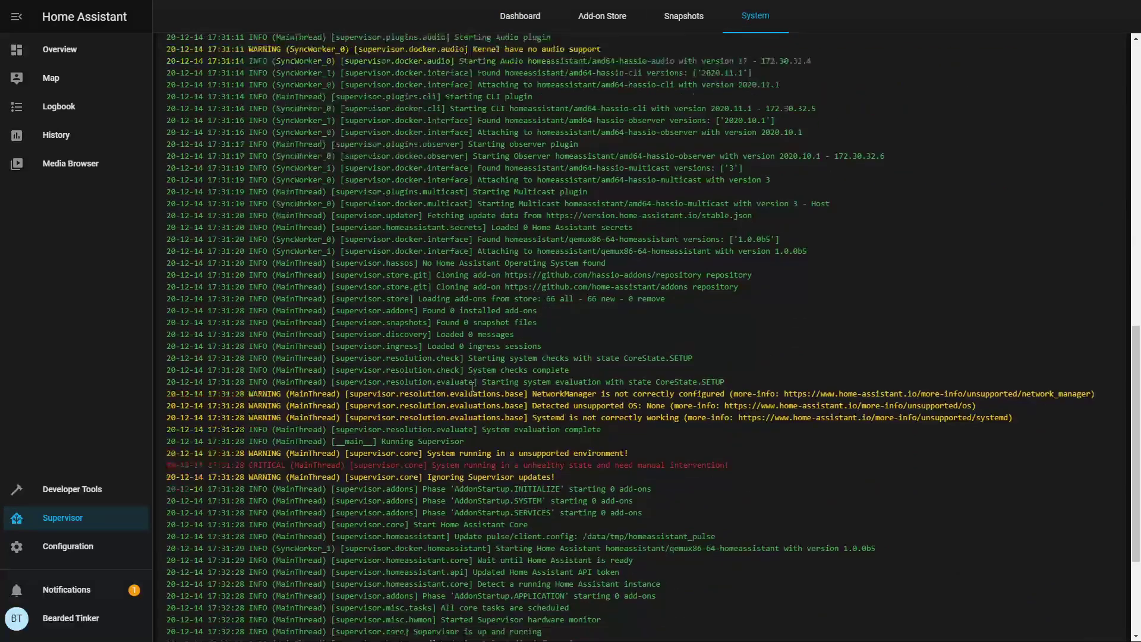
{"action": "scroll", "coordinate": [472, 387], "scroll_direction": "down", "scroll_amount": 5}
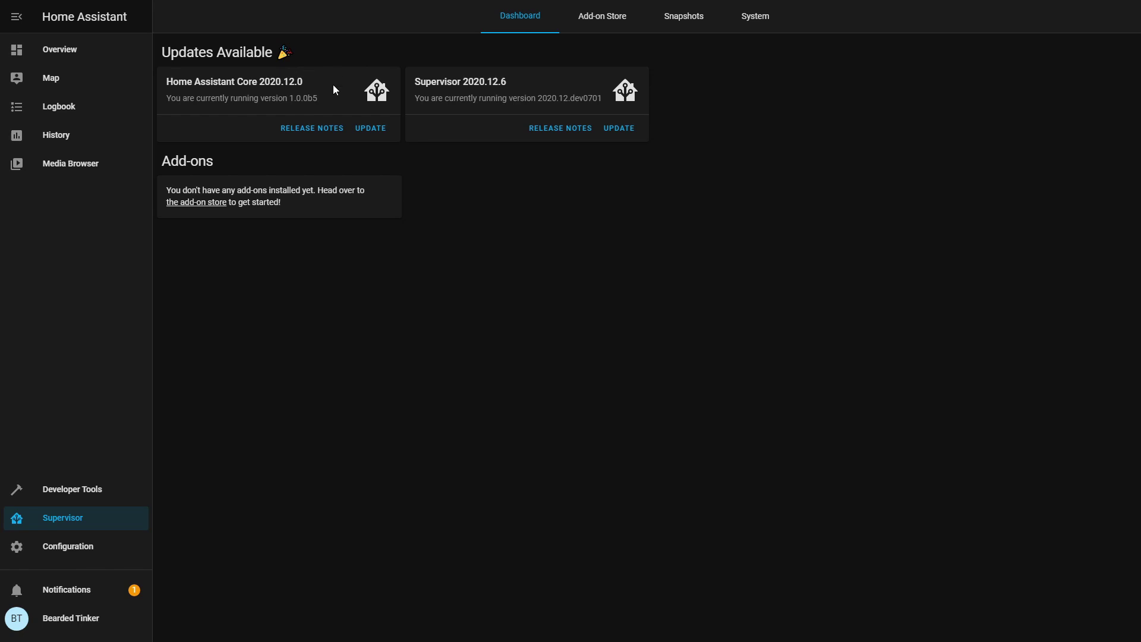
{"action": "left_click", "coordinate": [750, 21]}
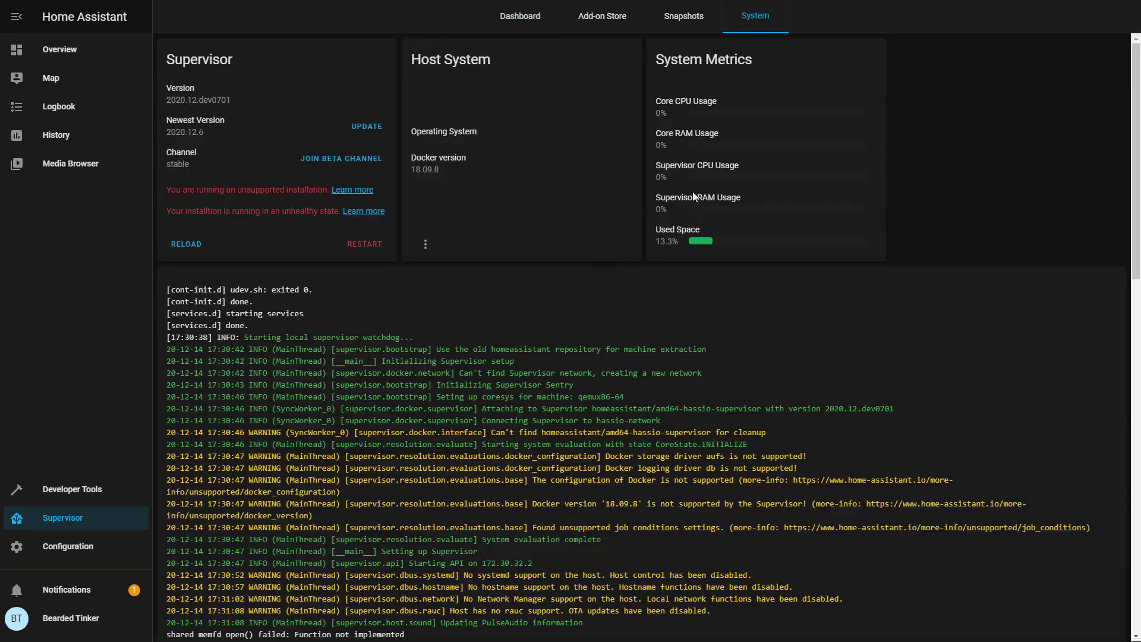
{"action": "scroll", "coordinate": [582, 463], "scroll_direction": "down", "scroll_amount": 15}
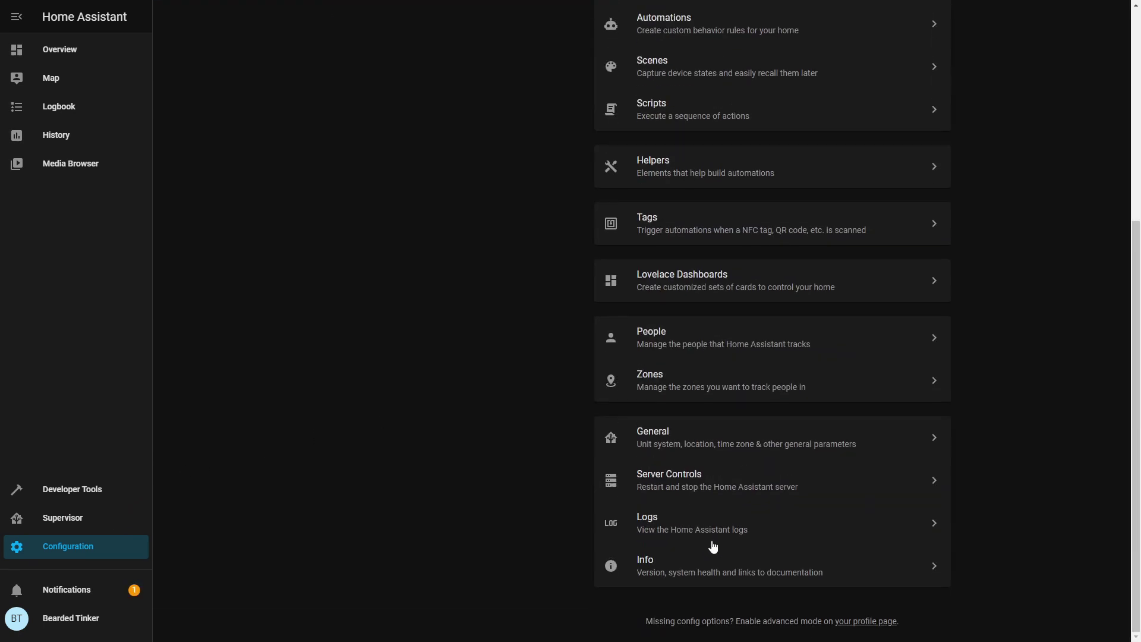
Open the Info page, which reports Home Assistant 2020.12.0 on a Supervised install
{"action": "left_click", "coordinate": [676, 562]}
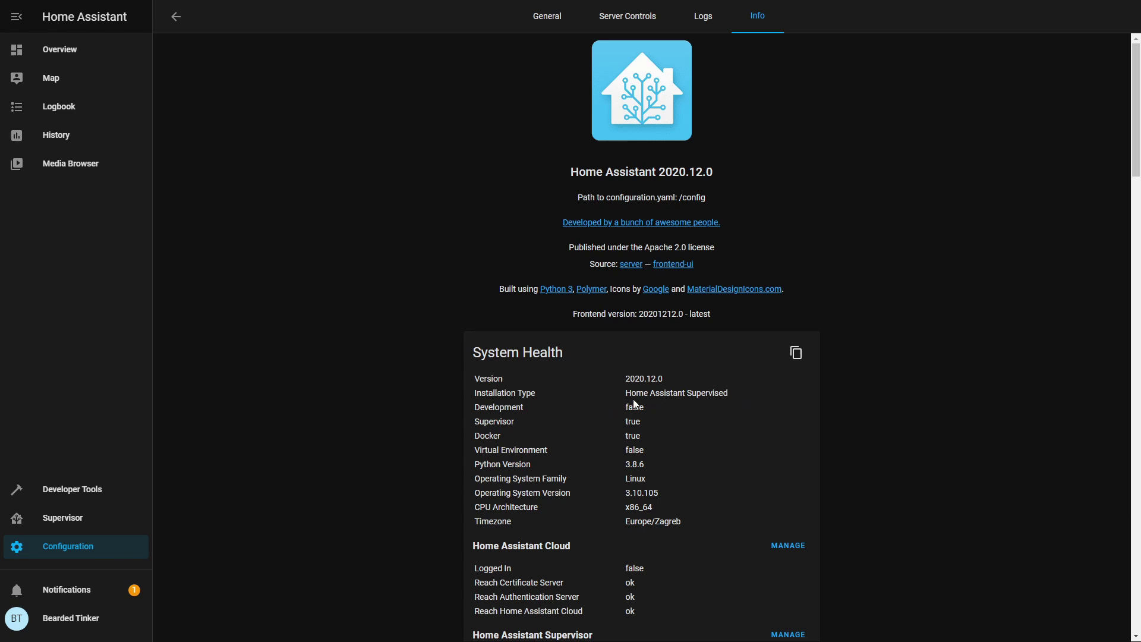
Go to the Supervisor System page and scroll down through its log
{"action": "left_click", "coordinate": [99, 521]}
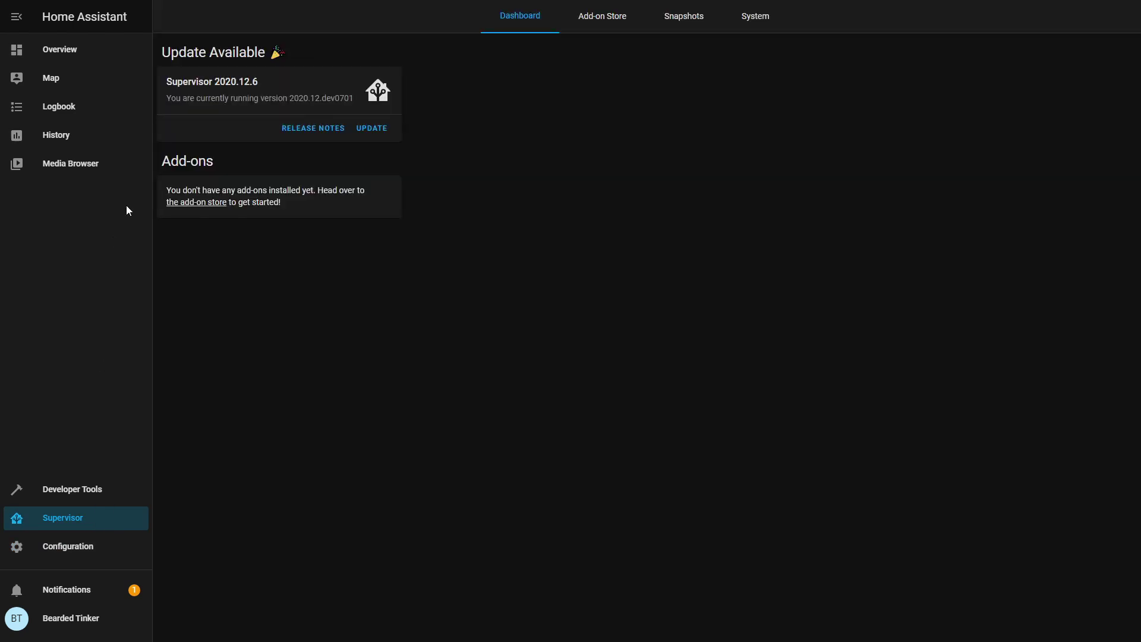
{"action": "left_click", "coordinate": [756, 30]}
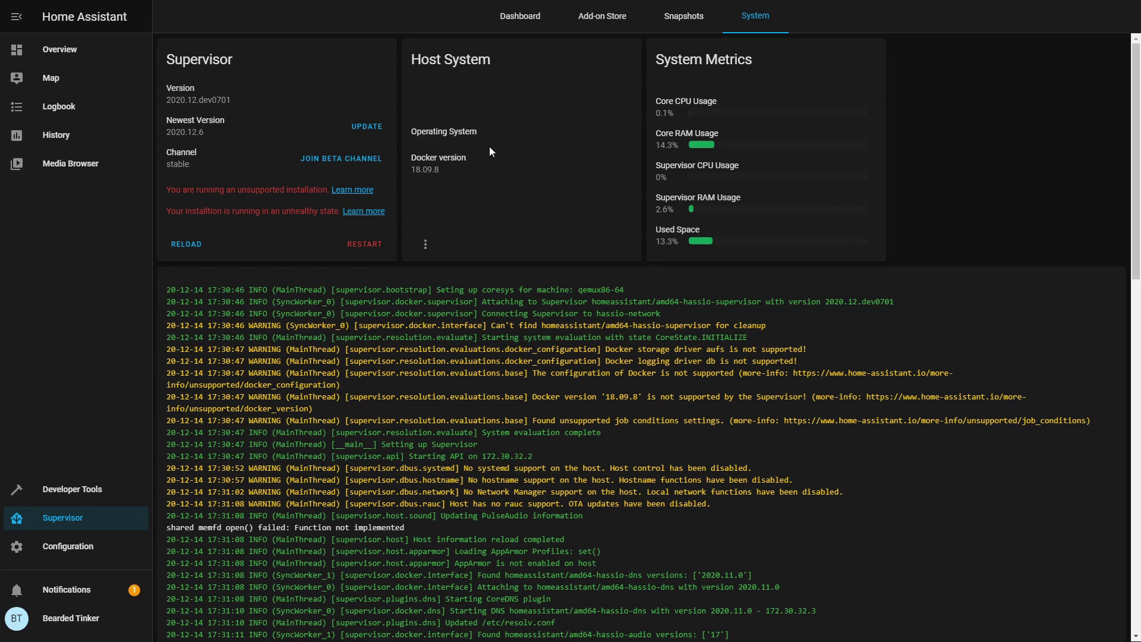
{"action": "scroll", "coordinate": [416, 558], "scroll_direction": "down", "scroll_amount": 15}
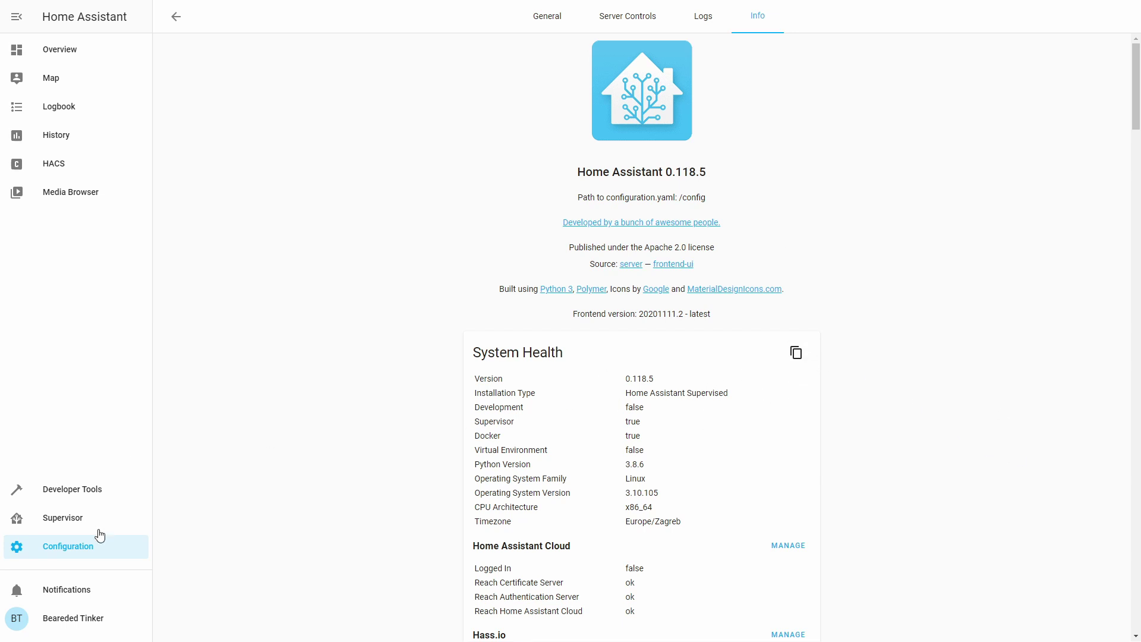
Try the Core 2020.12.0 update from the Supervisor dashboard and dismiss the 'Update failed' error
{"action": "left_click", "coordinate": [82, 522]}
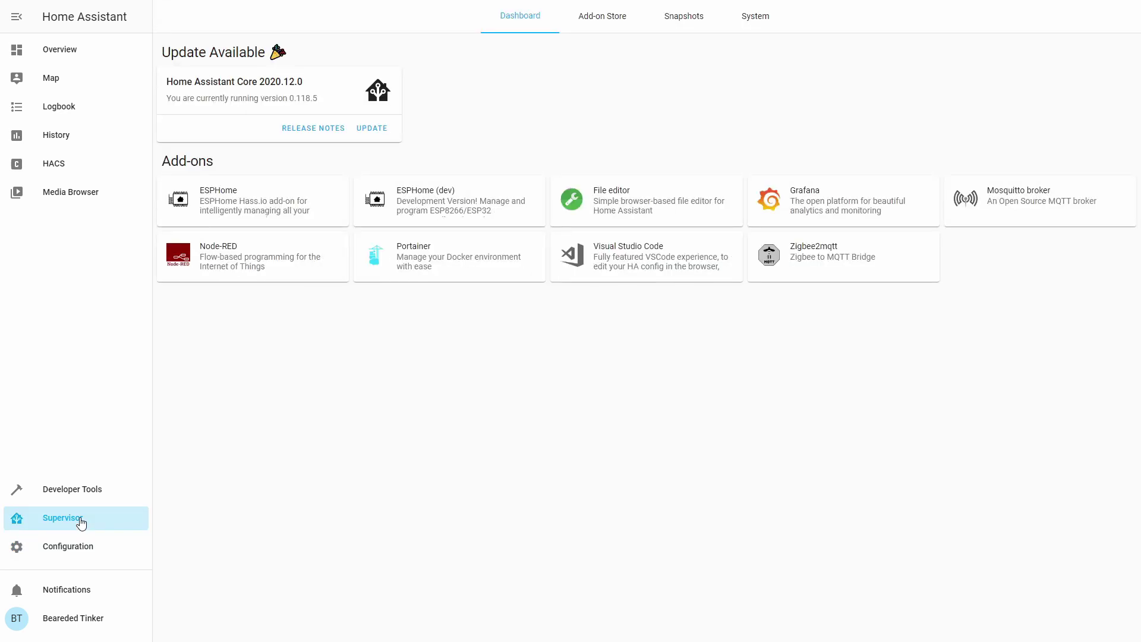
{"action": "left_click", "coordinate": [755, 24]}
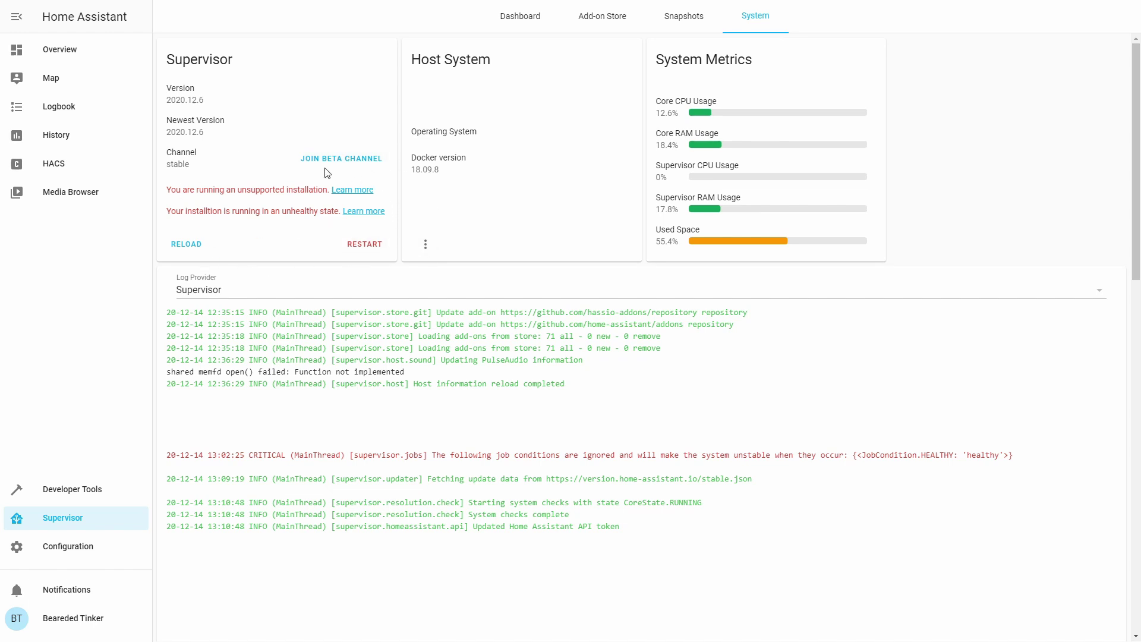
{"action": "left_click", "coordinate": [74, 520]}
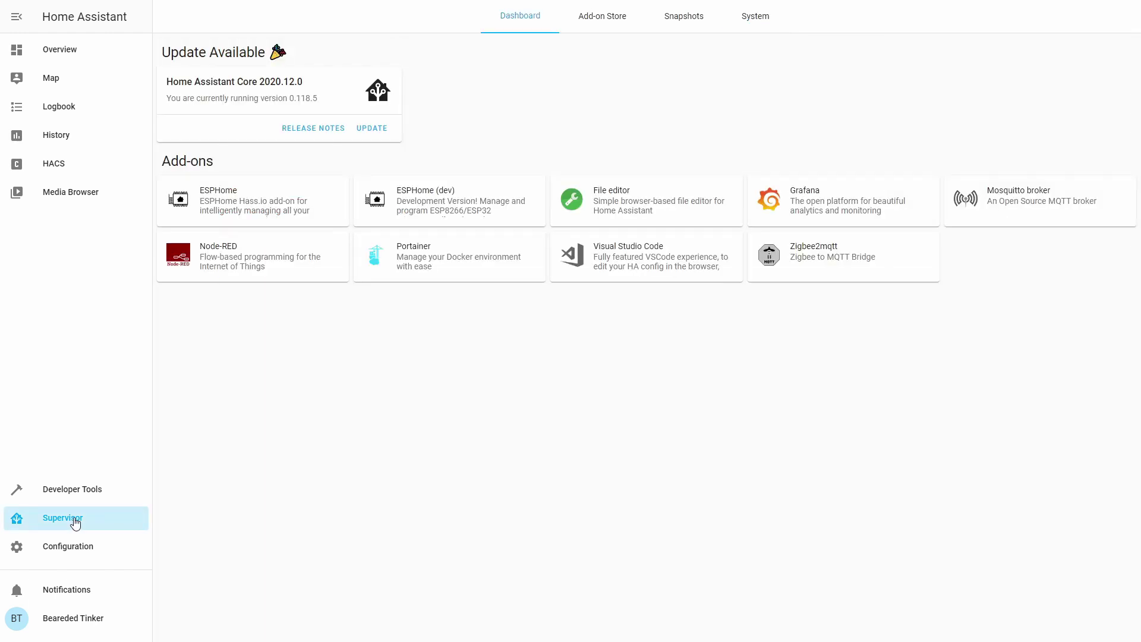
{"action": "left_click", "coordinate": [373, 129]}
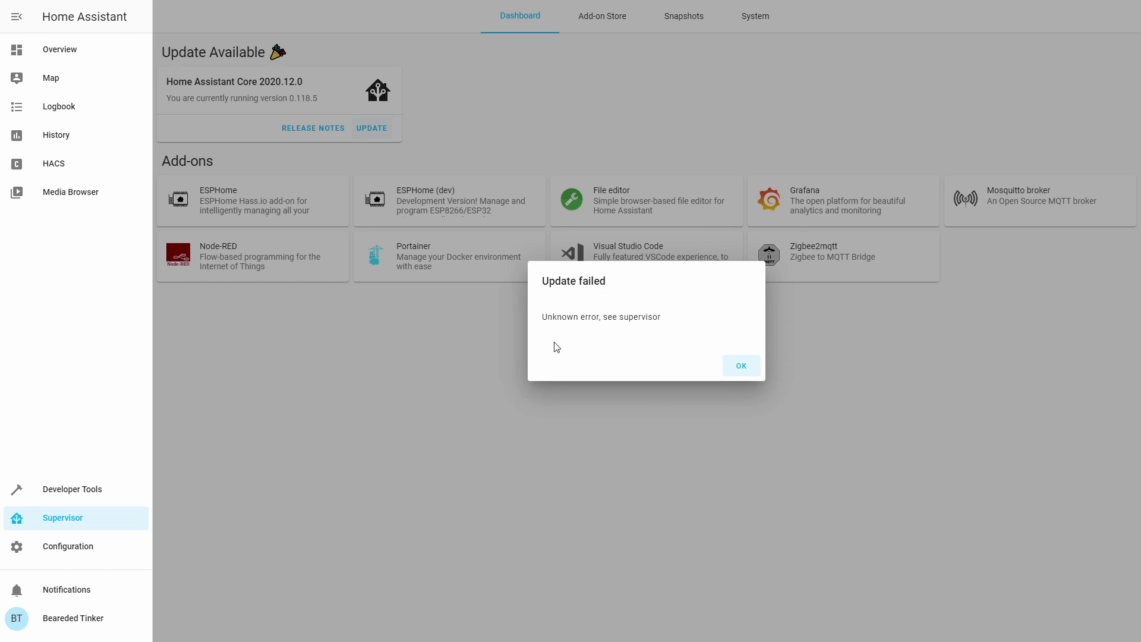
{"action": "left_click", "coordinate": [750, 375]}
Highlight the log lines saying the Core update was blocked because the system is unhealthy
{"action": "left_click", "coordinate": [754, 24]}
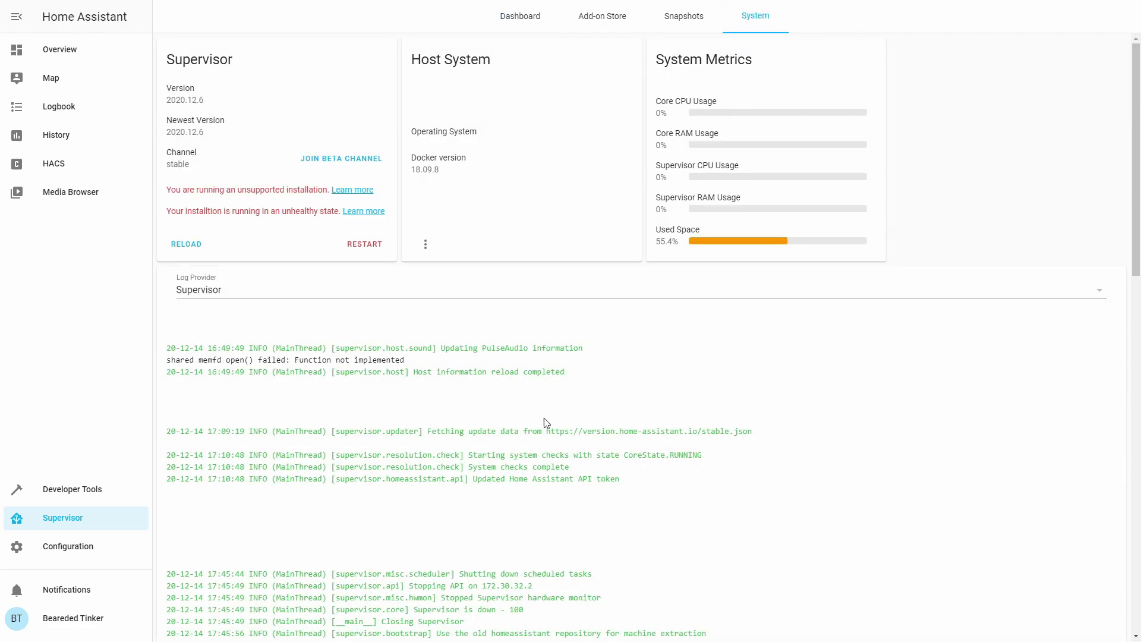
{"action": "scroll", "coordinate": [543, 422], "scroll_direction": "down", "scroll_amount": 15}
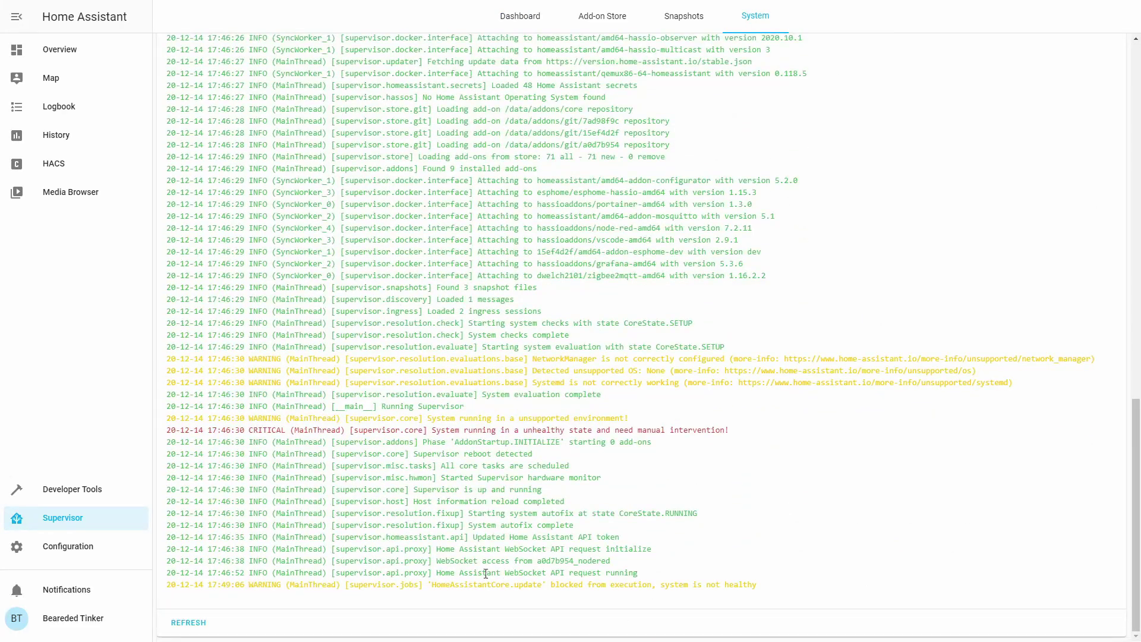
{"action": "left_click_drag", "start_coordinate": [168, 583], "coordinate": [758, 594]}
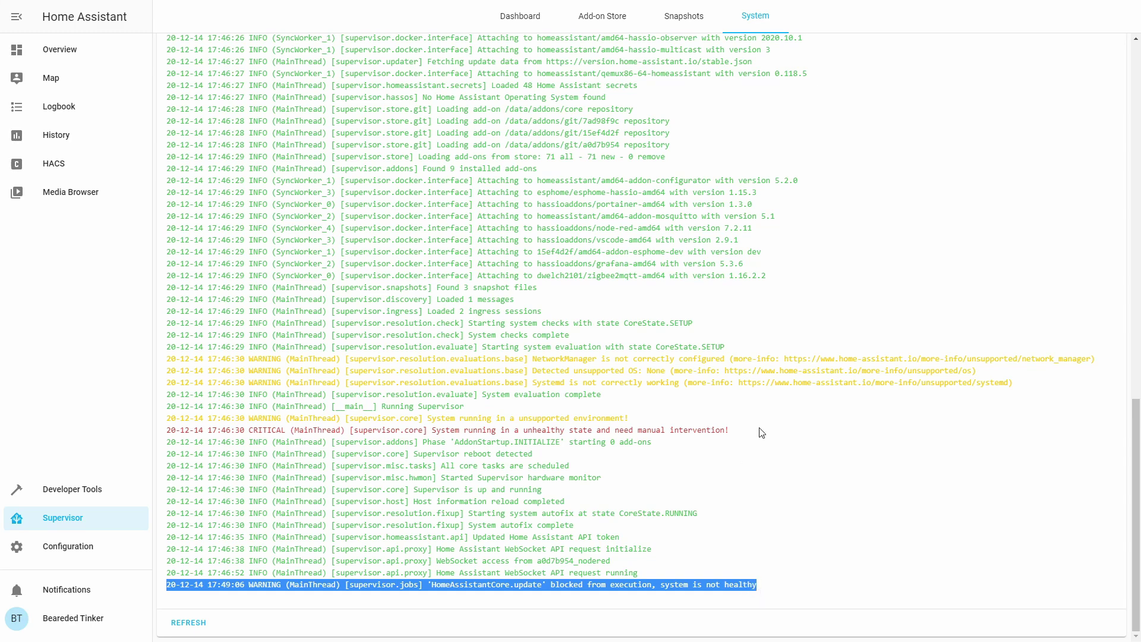
{"action": "left_click_drag", "start_coordinate": [759, 432], "coordinate": [176, 419]}
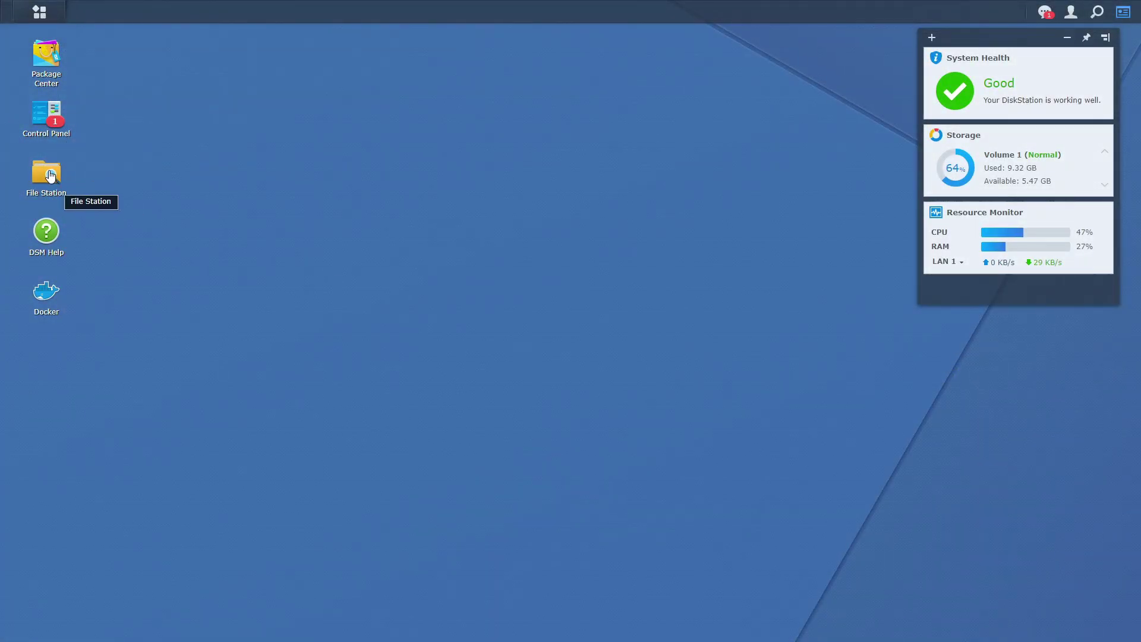
Open docker/hass.io in File Station and start a new blank Text Editor document
{"action": "left_click", "coordinate": [50, 177]}
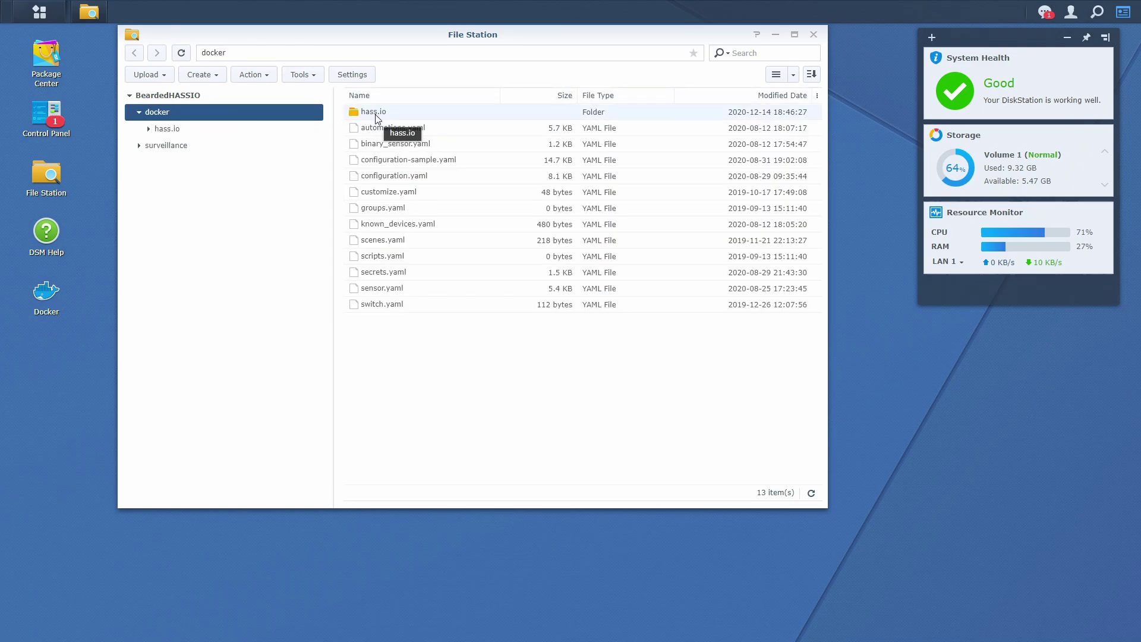
{"action": "double_click", "coordinate": [376, 116]}
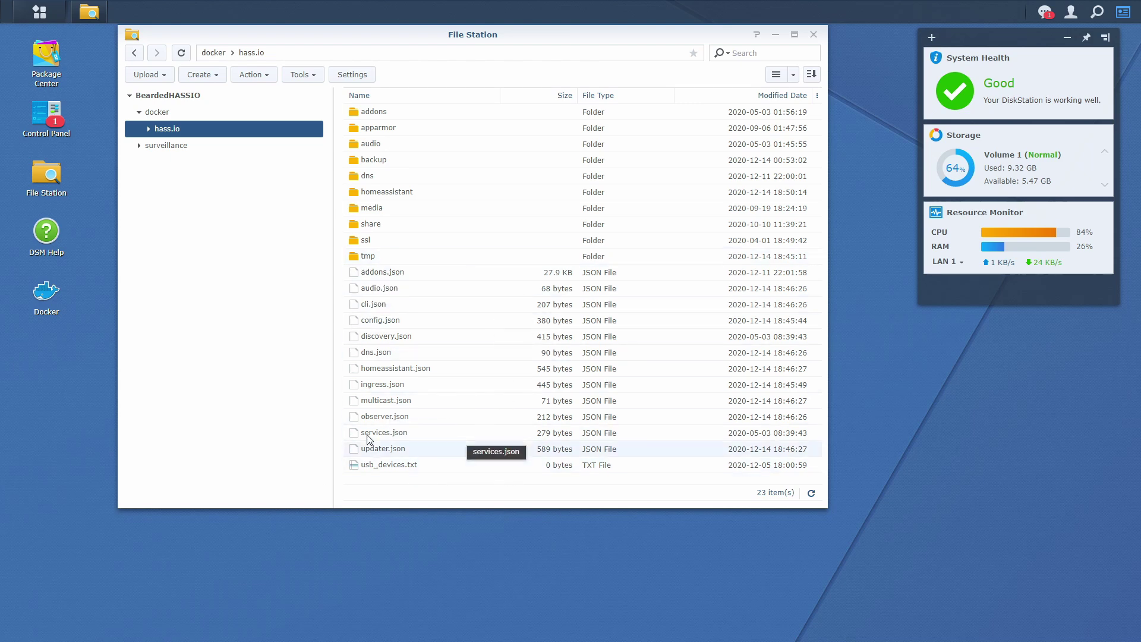
{"action": "left_click", "coordinate": [39, 15]}
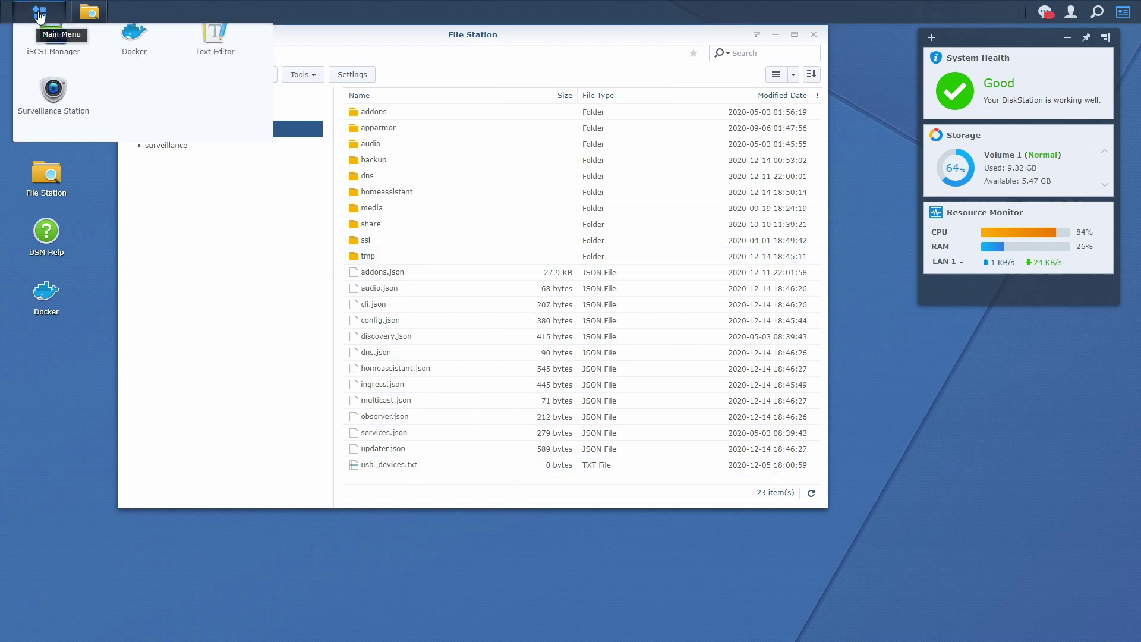
{"action": "left_click", "coordinate": [229, 323]}
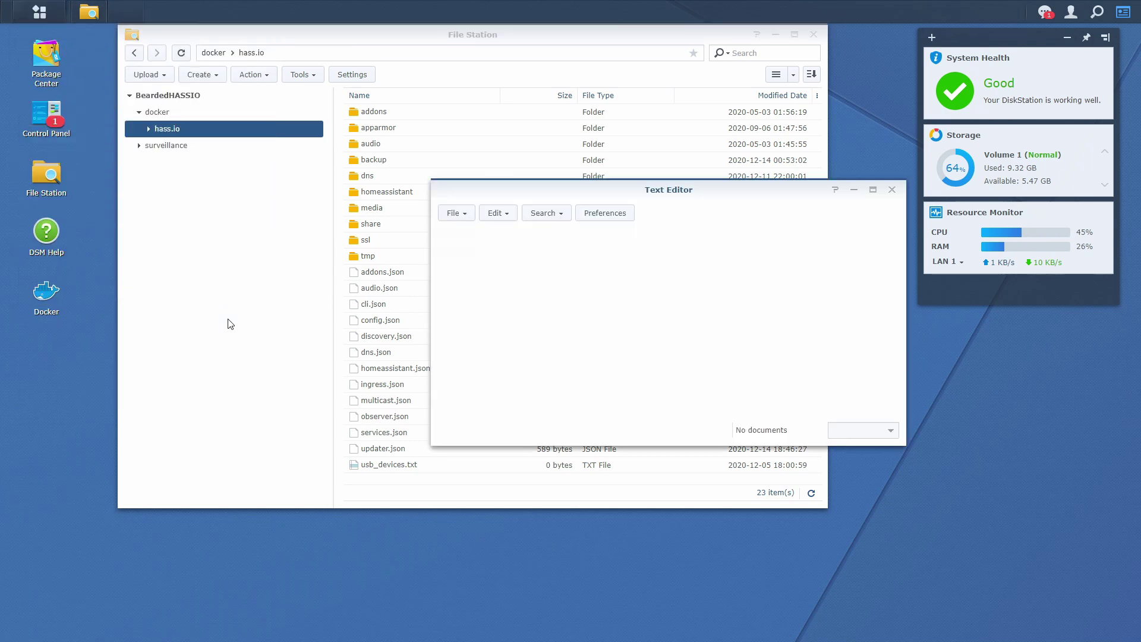
{"action": "left_click", "coordinate": [469, 214]}
{"action": "left_click", "coordinate": [473, 232]}
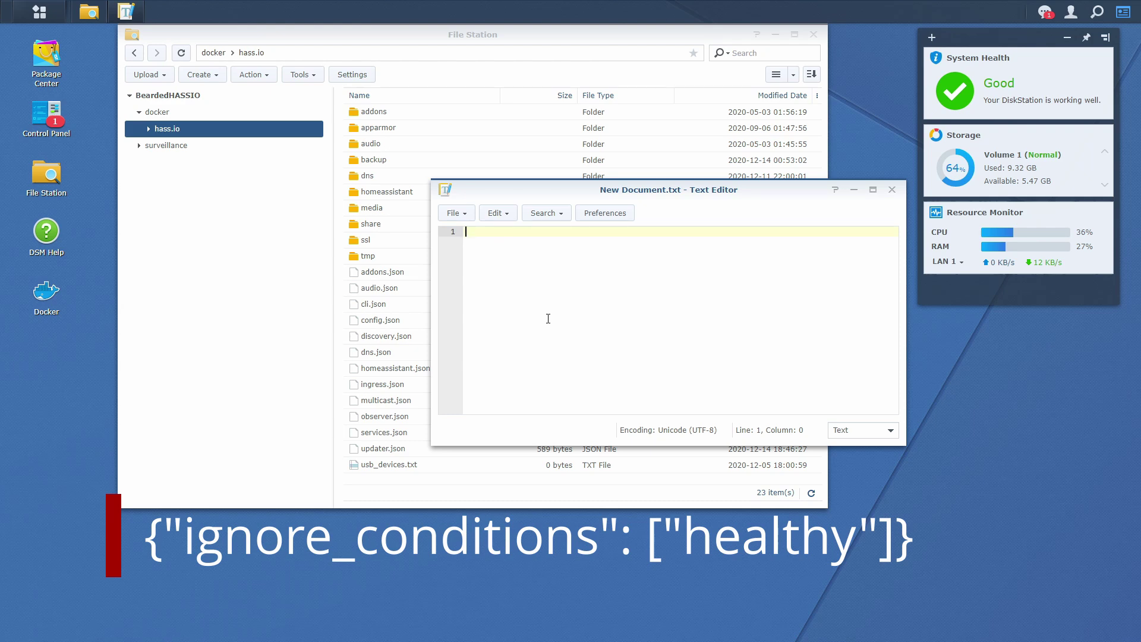
Paste {"ignore_conditions": ["healthy"]} and save it as jobs.json in docker/hass.io
{"action": "type", "text": "{\"ignore_conditions\": [\"healthy\"]}"}
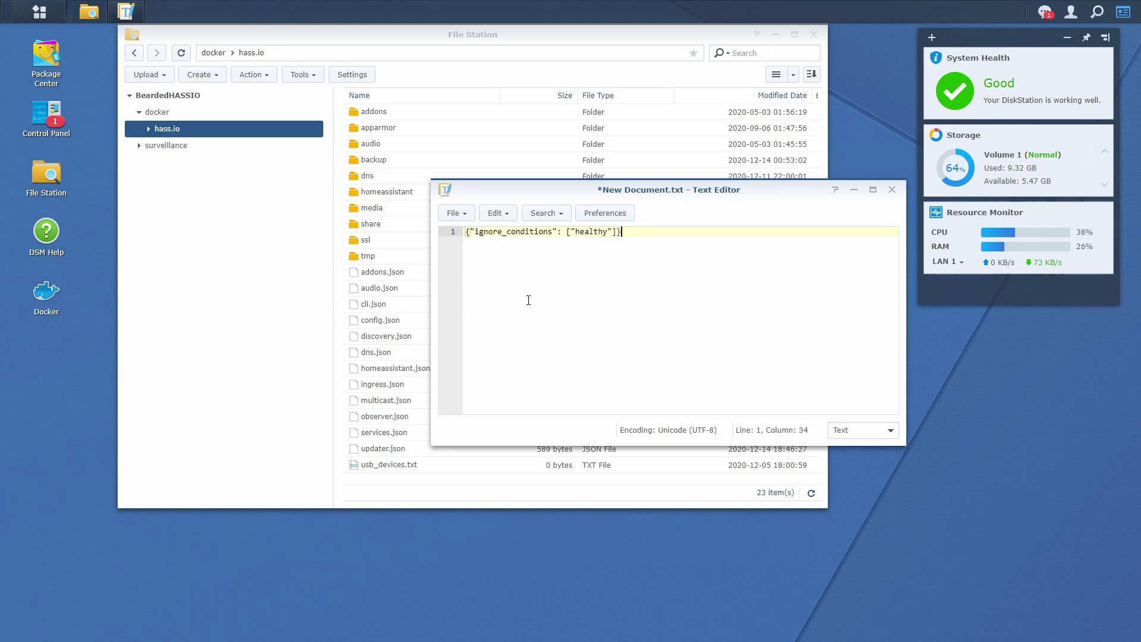
{"action": "left_click", "coordinate": [455, 213]}
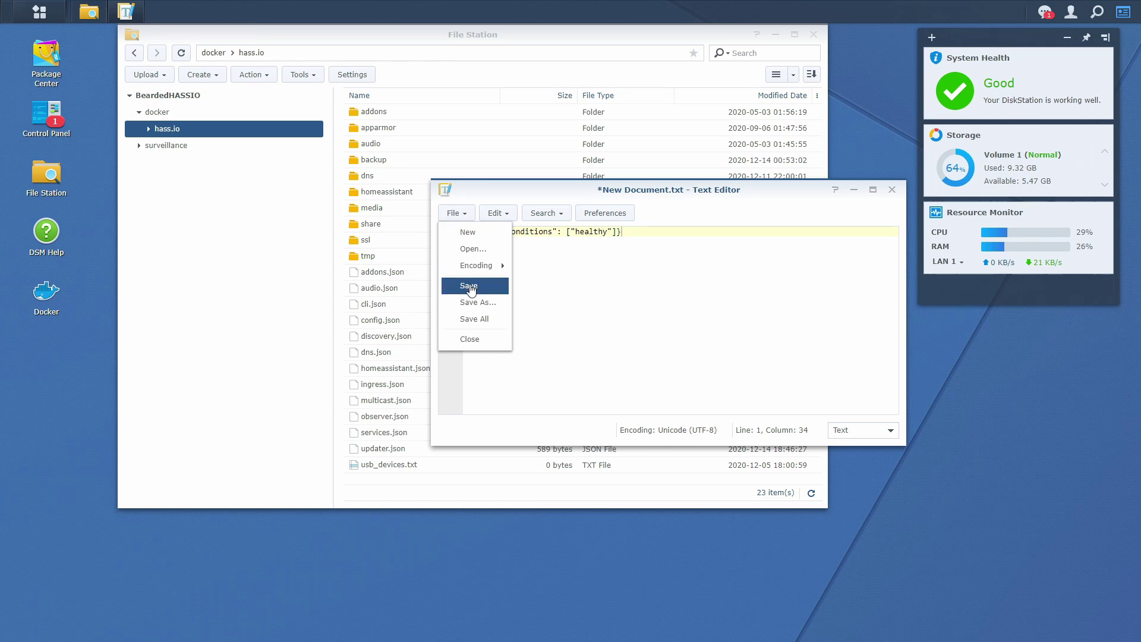
{"action": "left_click", "coordinate": [477, 303]}
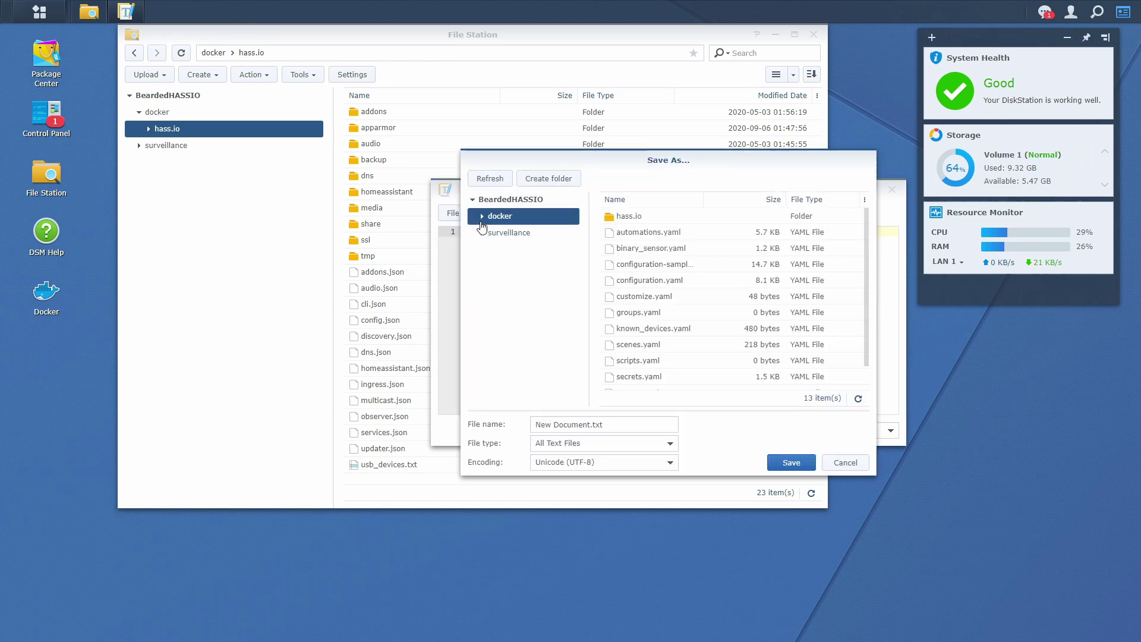
{"action": "double_click", "coordinate": [650, 219]}
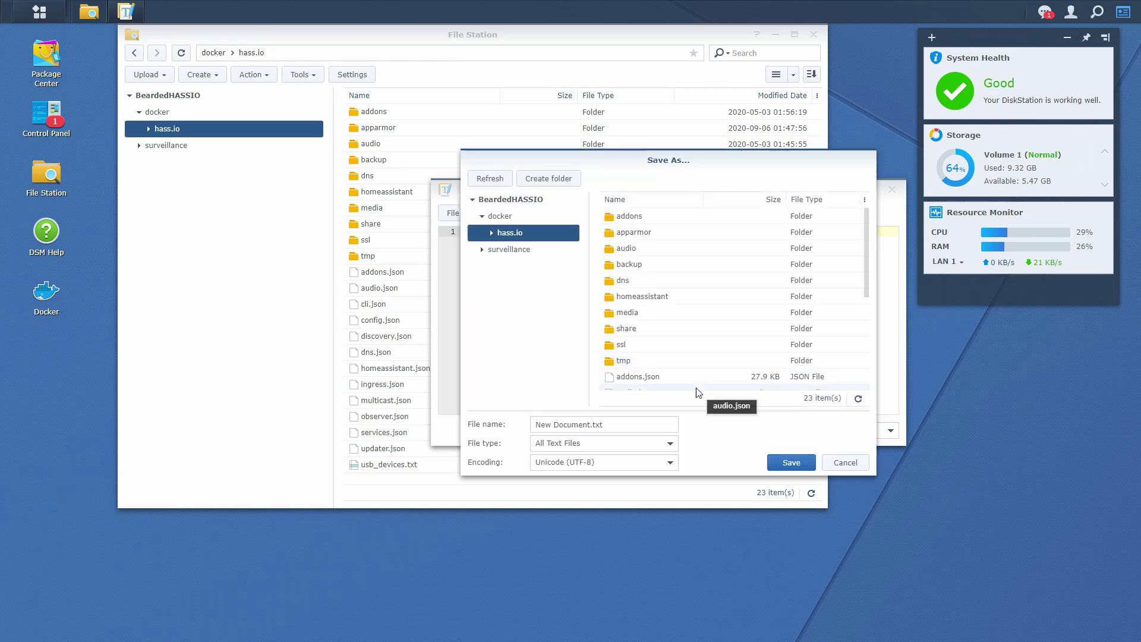
{"action": "left_click", "coordinate": [632, 423]}
{"action": "key", "text": "ctrl+a"}
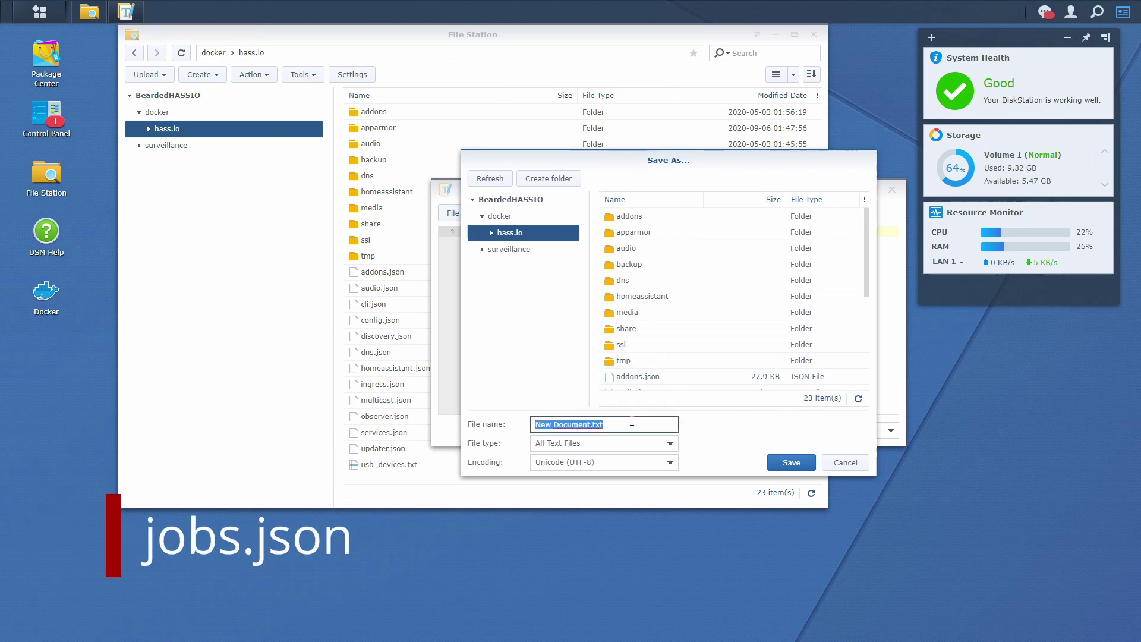
{"action": "type", "text": "jobs."}
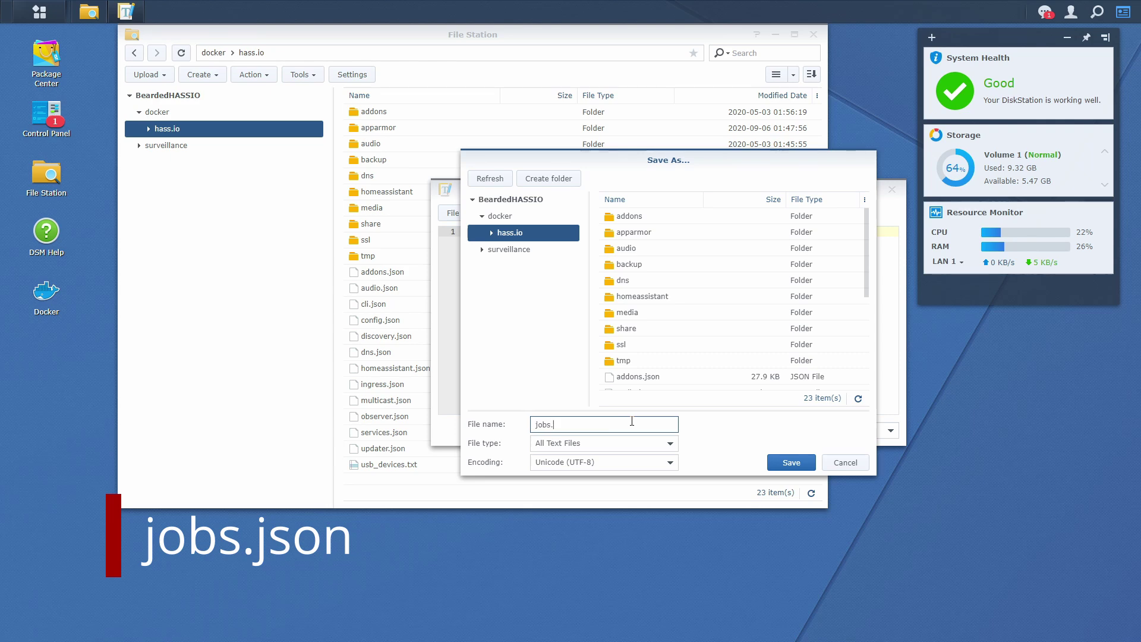
{"action": "type", "text": "json"}
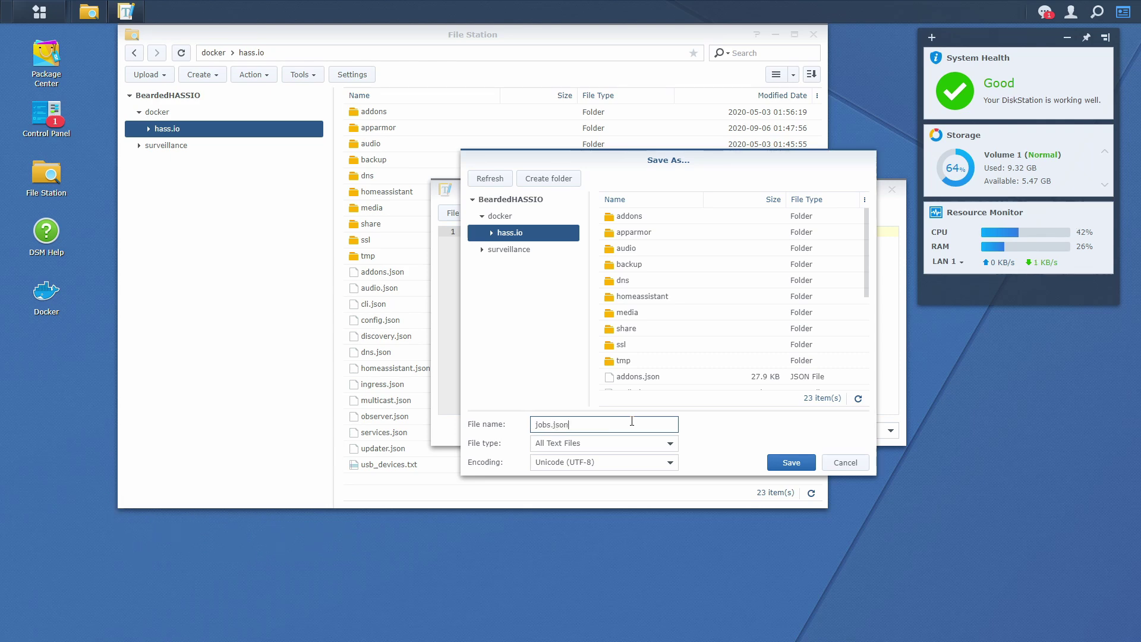
{"action": "left_click", "coordinate": [773, 463]}
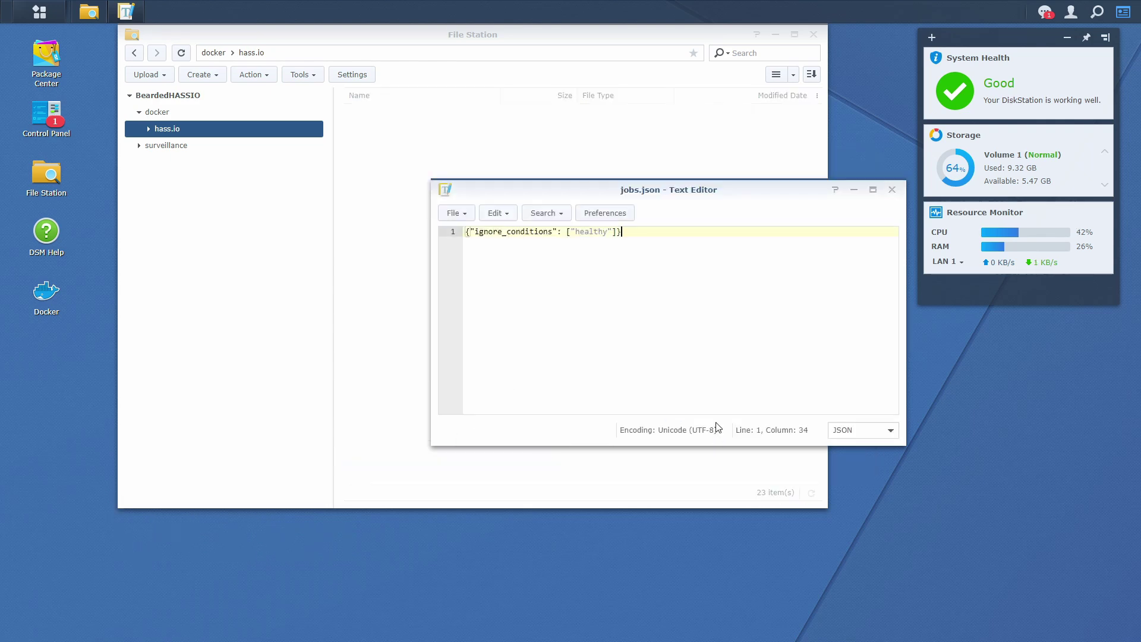
Close the jobs.json document in Text Editor
{"action": "left_click", "coordinate": [891, 189]}
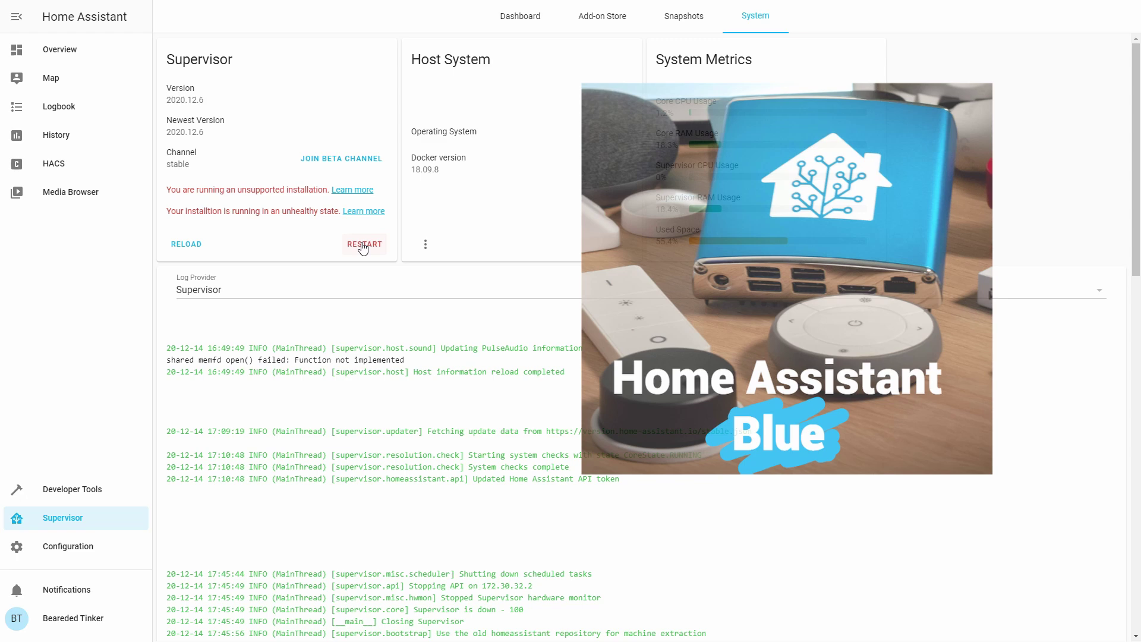
Refresh the Supervisor log, then confirm the Core update to 2020.12.0 from the dashboard
{"action": "scroll", "coordinate": [791, 357], "scroll_direction": "down", "scroll_amount": 15}
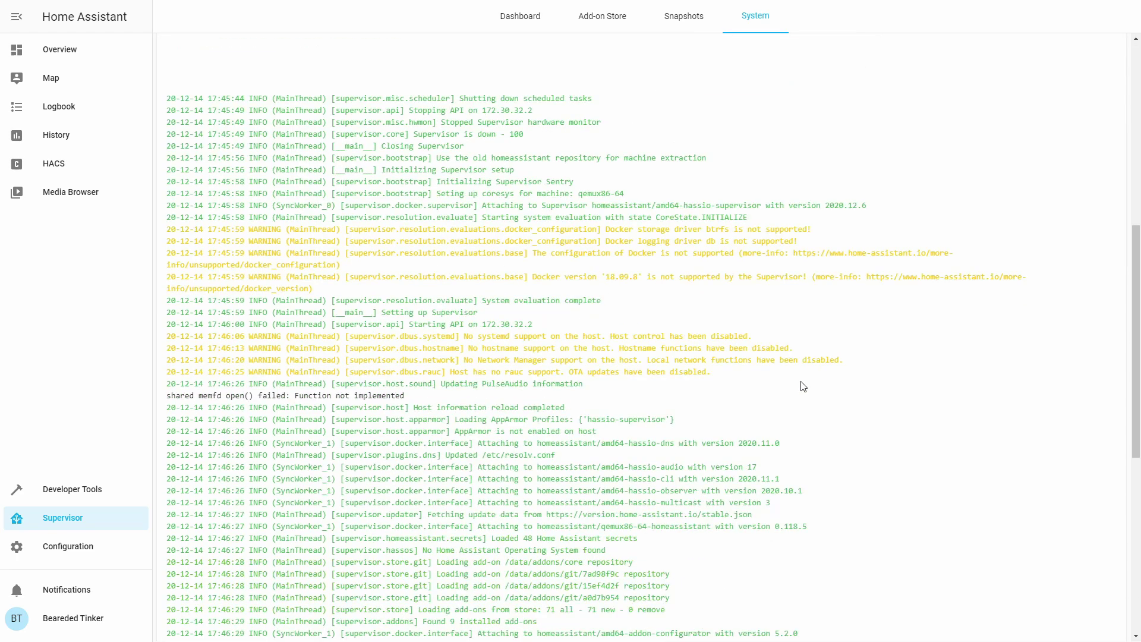
{"action": "left_click", "coordinate": [205, 623]}
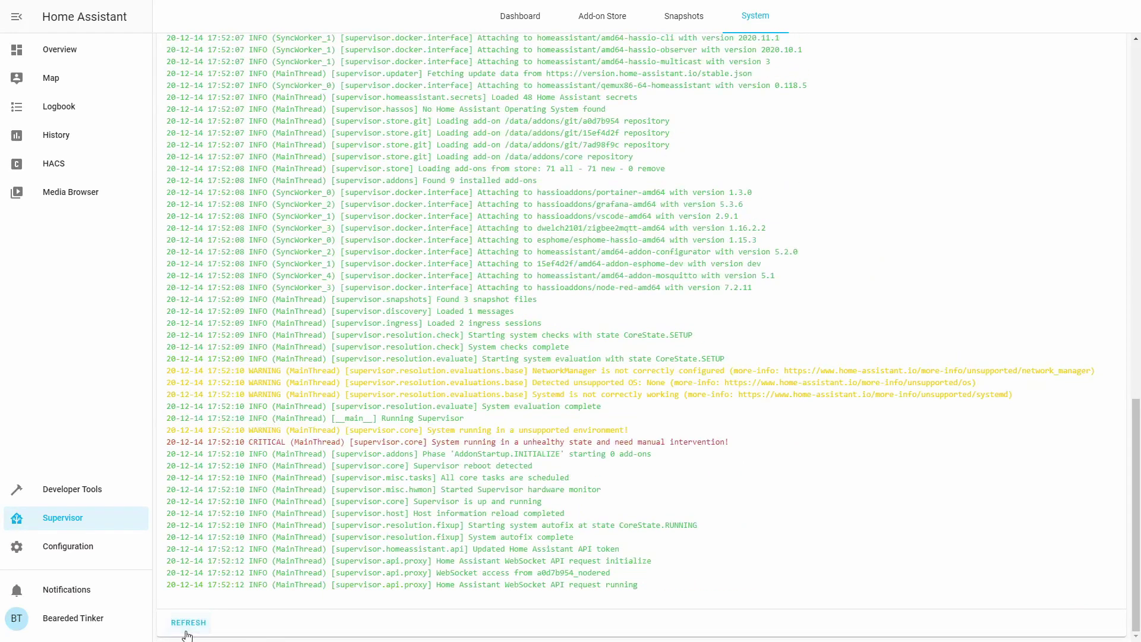
{"action": "left_click", "coordinate": [184, 622]}
{"action": "scroll", "coordinate": [308, 500], "scroll_direction": "up", "scroll_amount": 15}
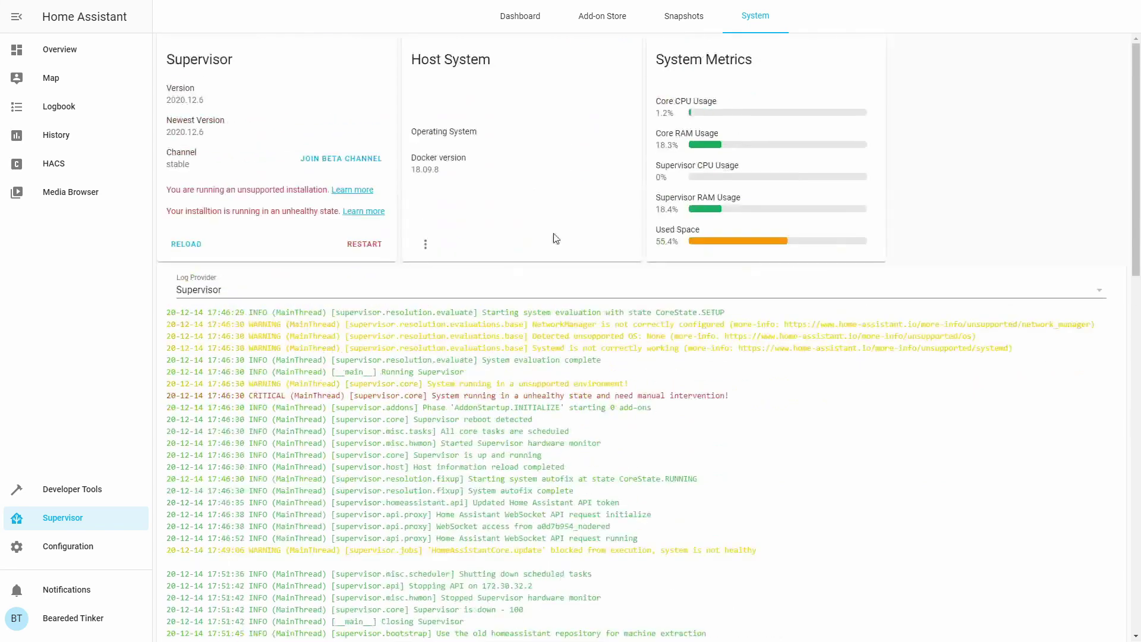
{"action": "left_click", "coordinate": [526, 22]}
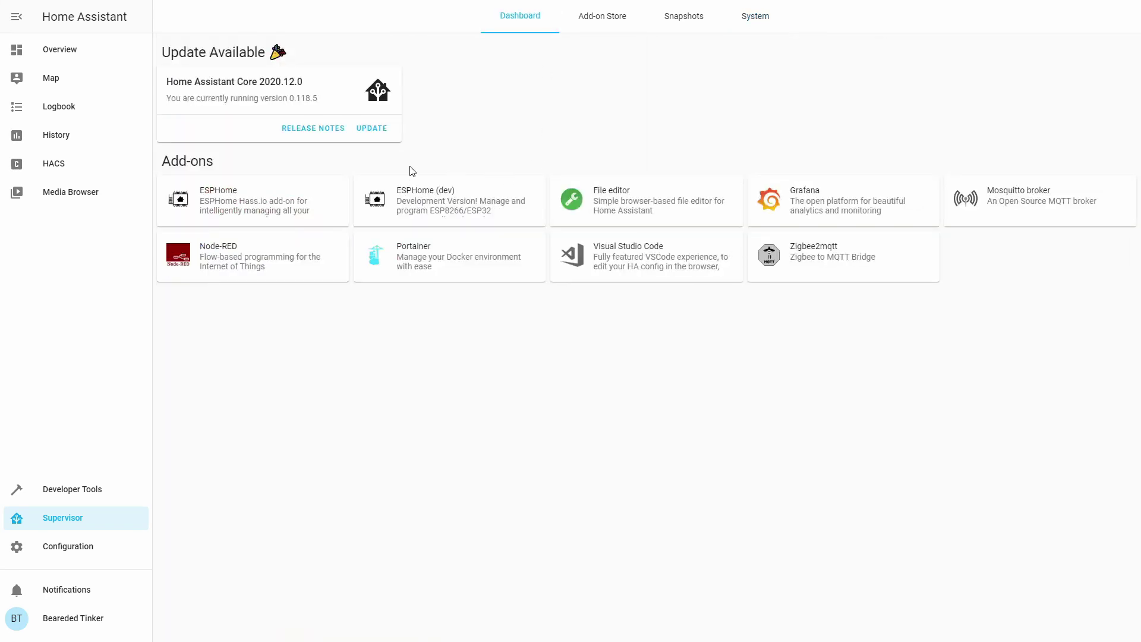
{"action": "left_click", "coordinate": [369, 132]}
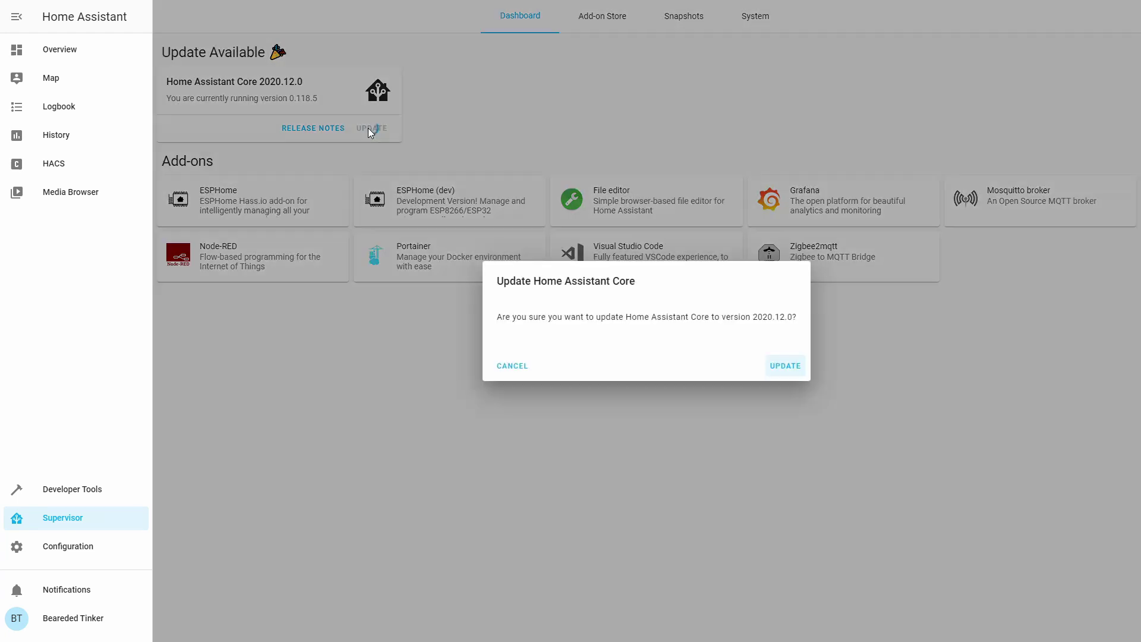
{"action": "left_click", "coordinate": [783, 371]}
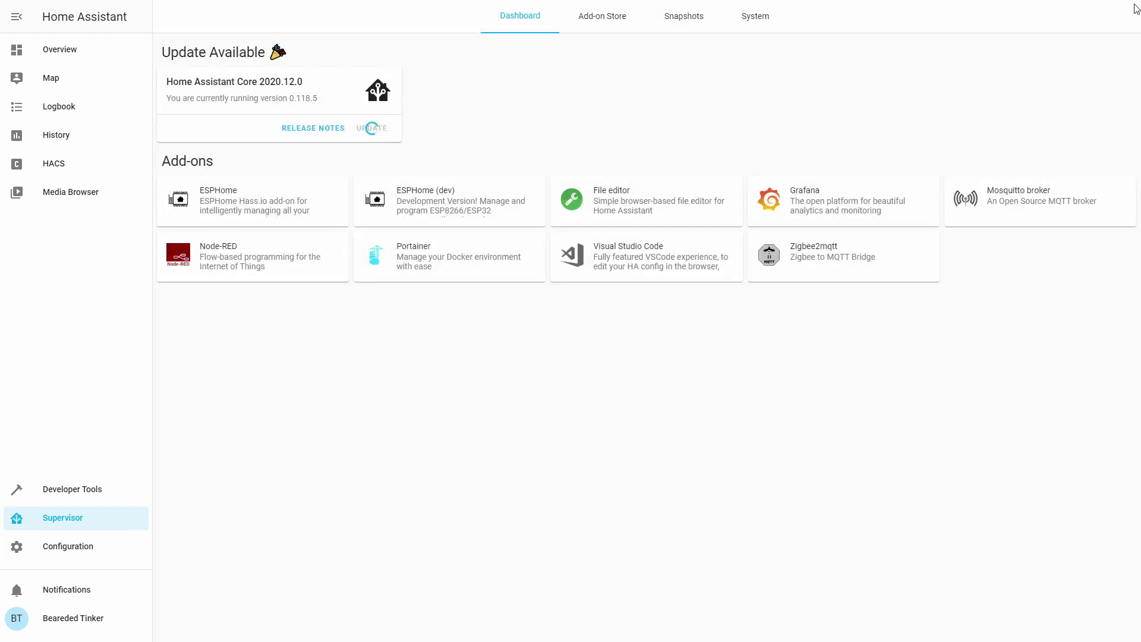
Follow the Supervisor System log until the 2020.12.0 Core image is downloaded and started
{"action": "left_click", "coordinate": [769, 31]}
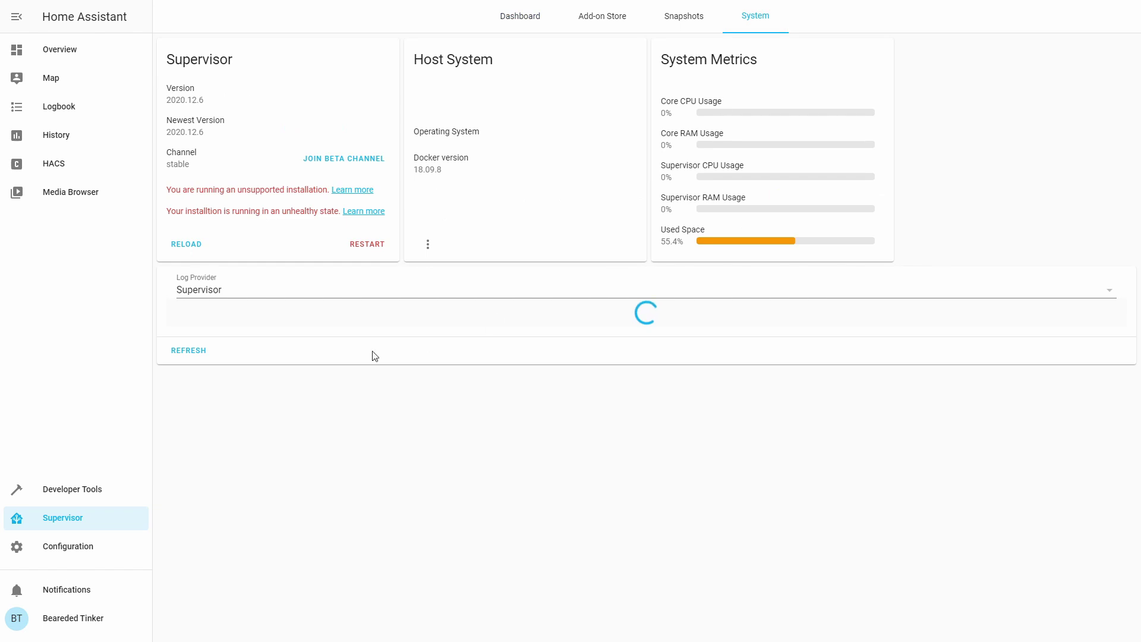
{"action": "scroll", "coordinate": [402, 395], "scroll_direction": "down", "scroll_amount": 15}
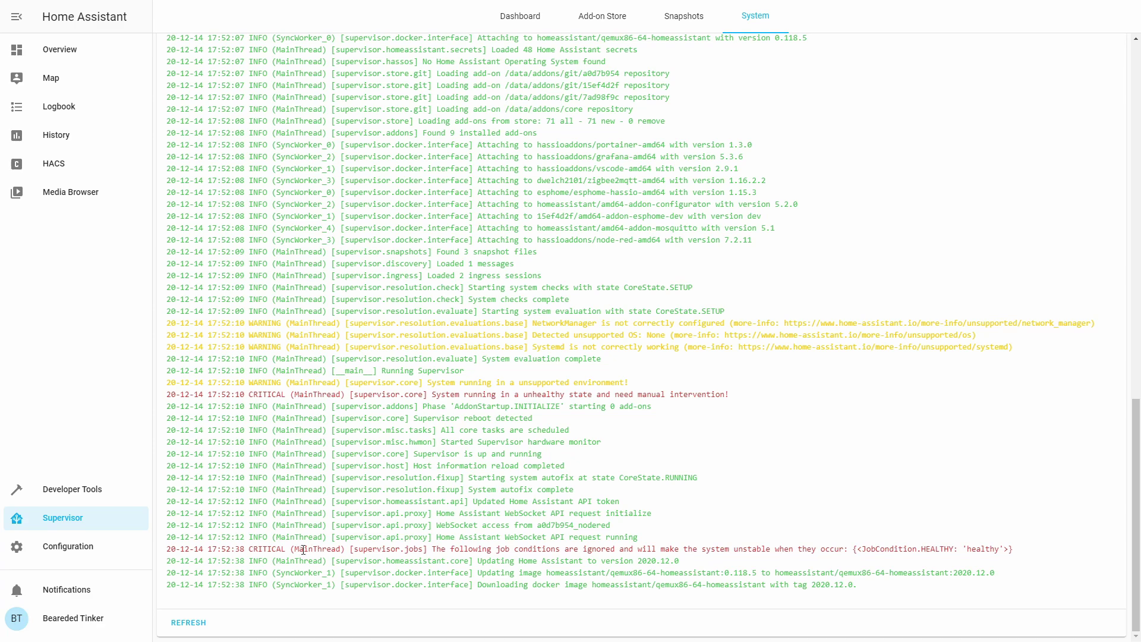
{"action": "left_click_drag", "start_coordinate": [258, 548], "coordinate": [598, 550]}
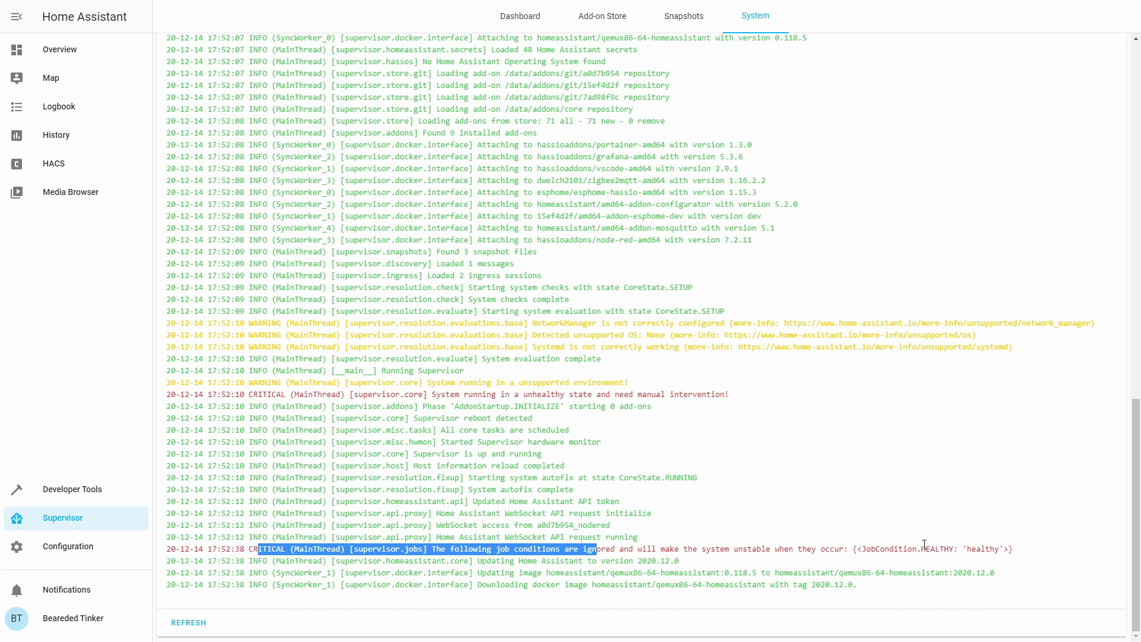
{"action": "left_click", "coordinate": [719, 547]}
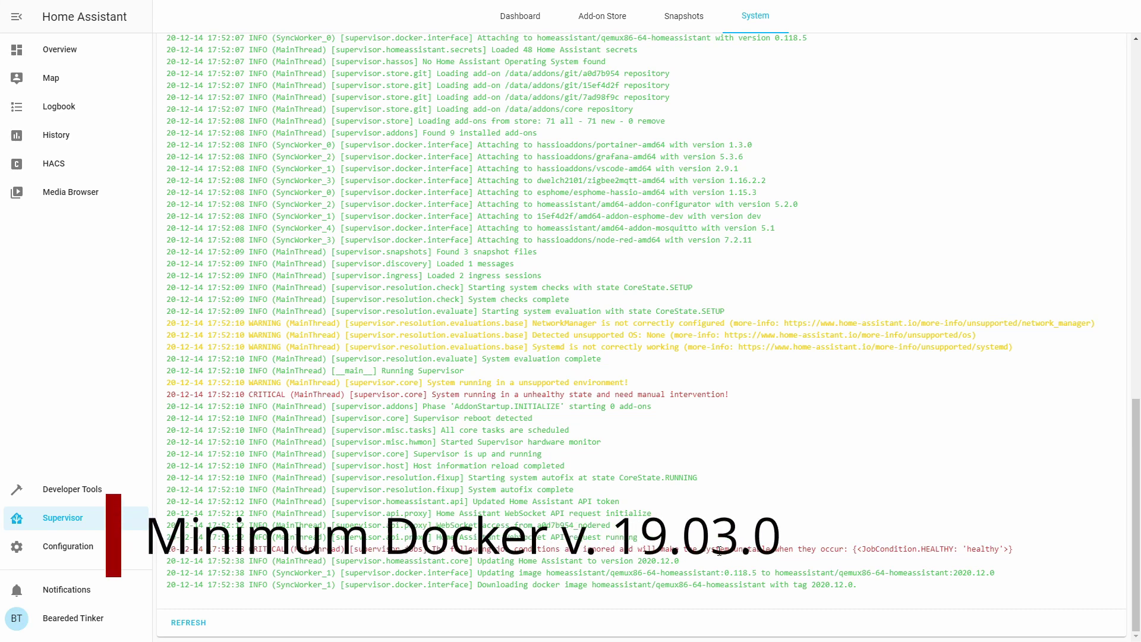
{"action": "scroll", "coordinate": [719, 551], "scroll_direction": "down", "scroll_amount": 1}
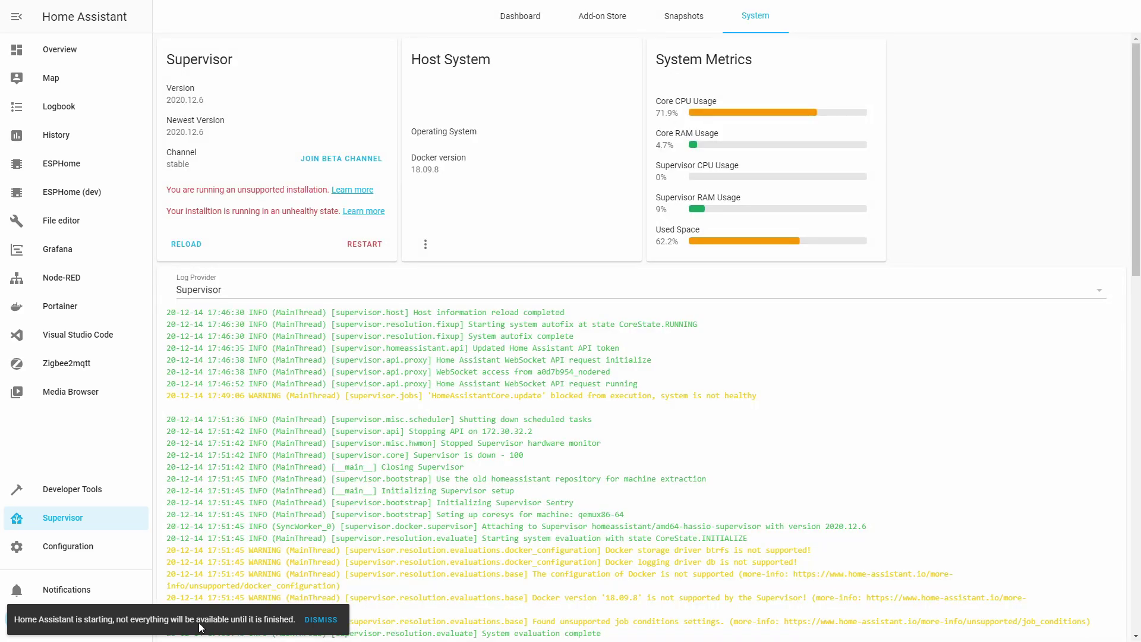
{"action": "scroll", "coordinate": [371, 445], "scroll_direction": "down", "scroll_amount": 10}
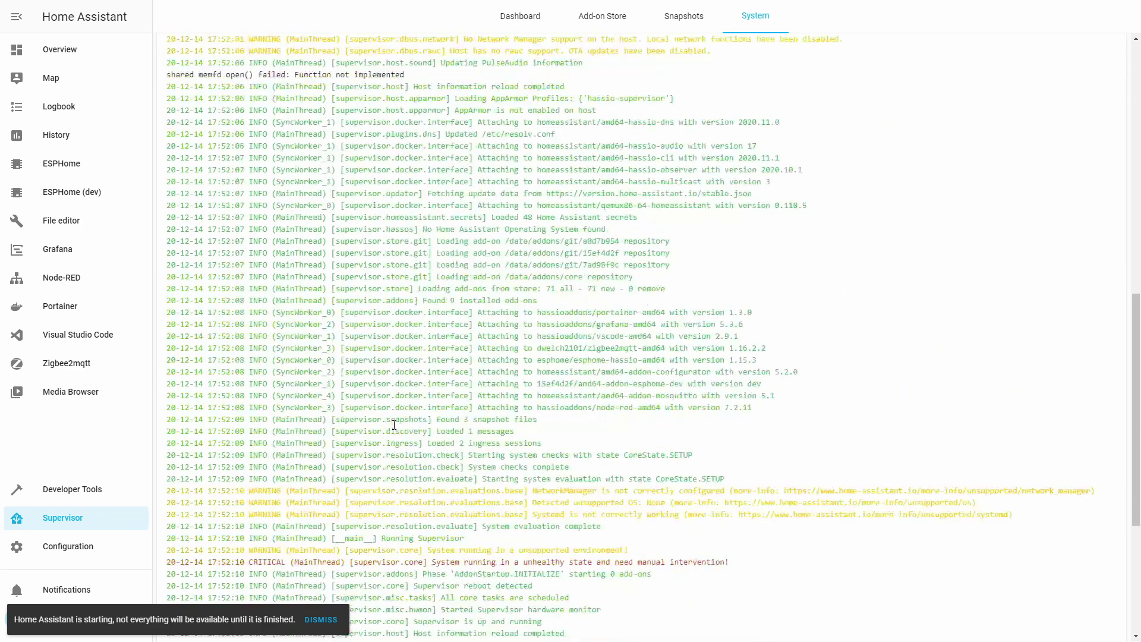
{"action": "scroll", "coordinate": [394, 425], "scroll_direction": "down", "scroll_amount": 5}
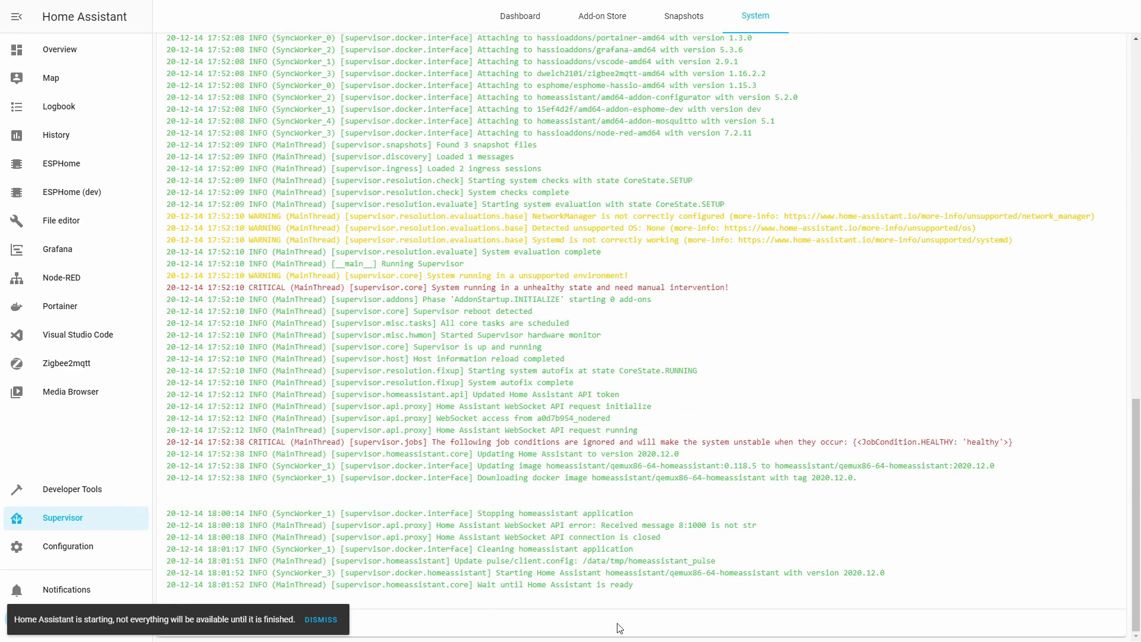
Open Configuration > Info to confirm Home Assistant 2020.12.0 is now running
{"action": "left_click", "coordinate": [72, 545]}
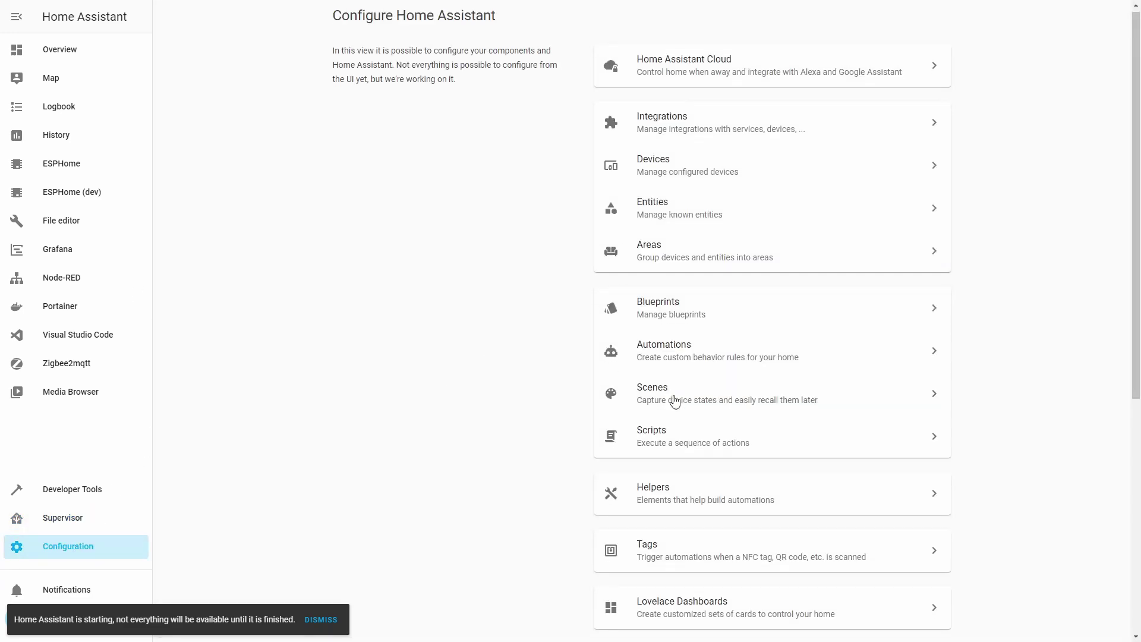
{"action": "scroll", "coordinate": [670, 400], "scroll_direction": "down", "scroll_amount": 5}
{"action": "left_click", "coordinate": [663, 556]}
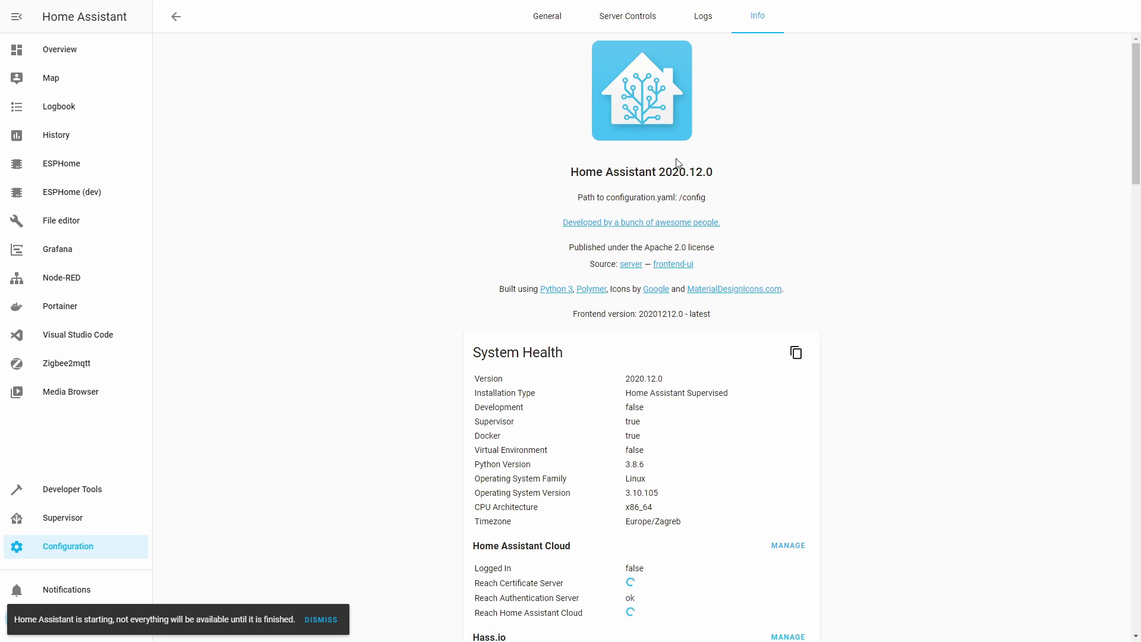